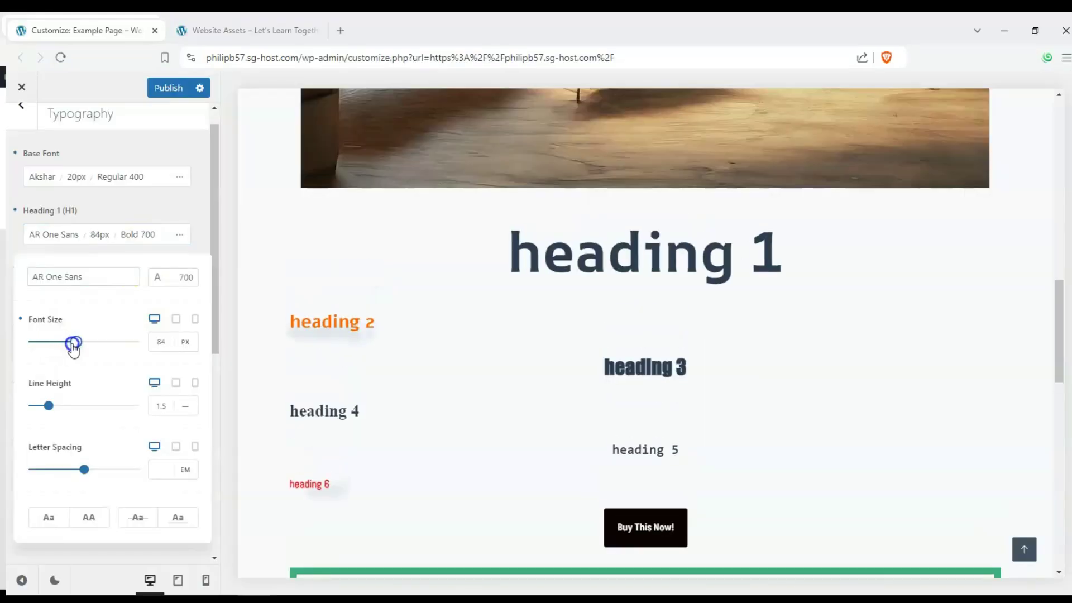
Step: Scroll the preview past the heading 1–6 samples to the front page hero
{"action": "scroll", "coordinate": [253, 307], "scroll_direction": "up", "scroll_amount": 15}
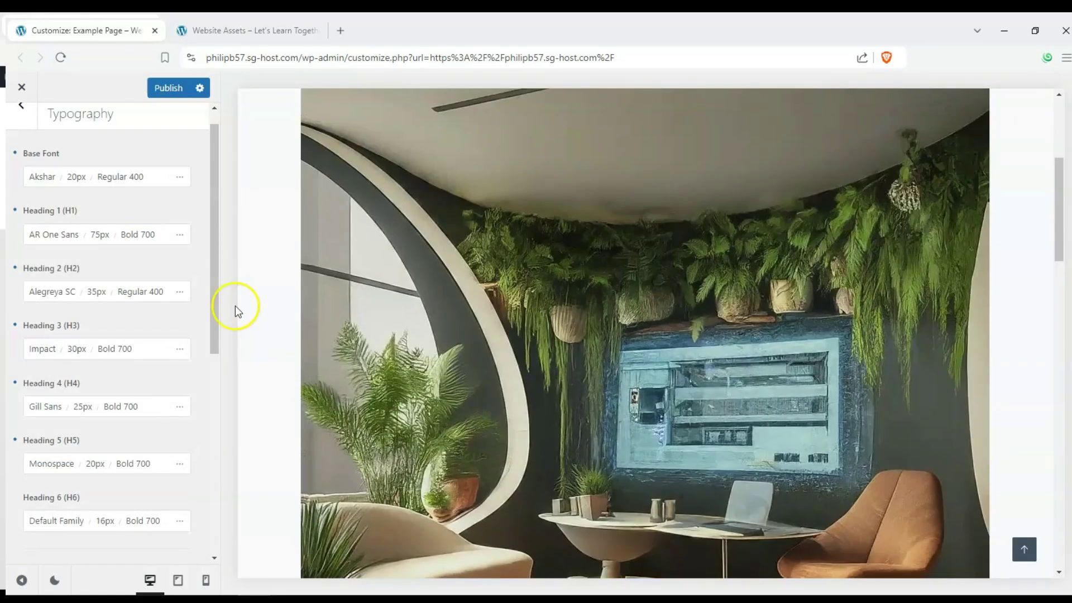
{"action": "scroll", "coordinate": [310, 246], "scroll_direction": "down", "scroll_amount": 15}
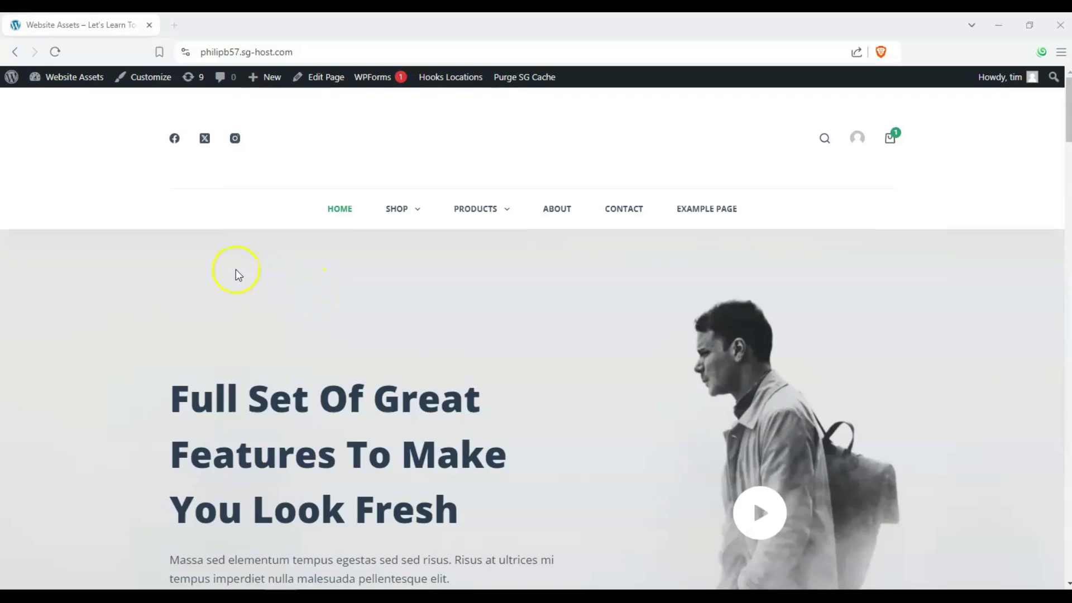
{"action": "scroll", "coordinate": [155, 257], "scroll_direction": "down", "scroll_amount": 3}
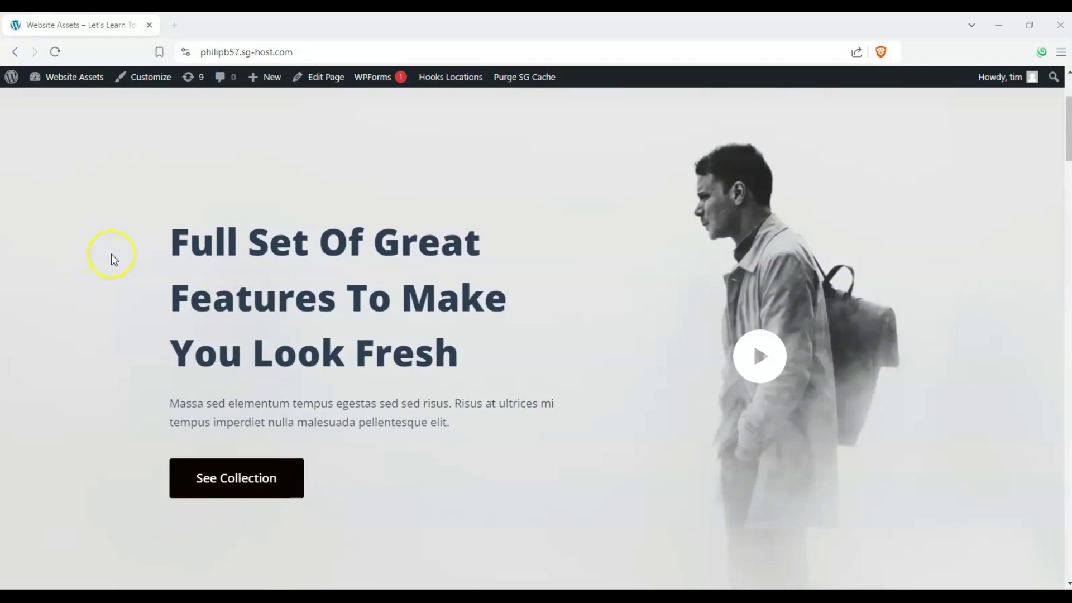
Step: Open the admin bar's Customize link in a new browser tab
{"action": "scroll", "coordinate": [121, 257], "scroll_direction": "up", "scroll_amount": 2}
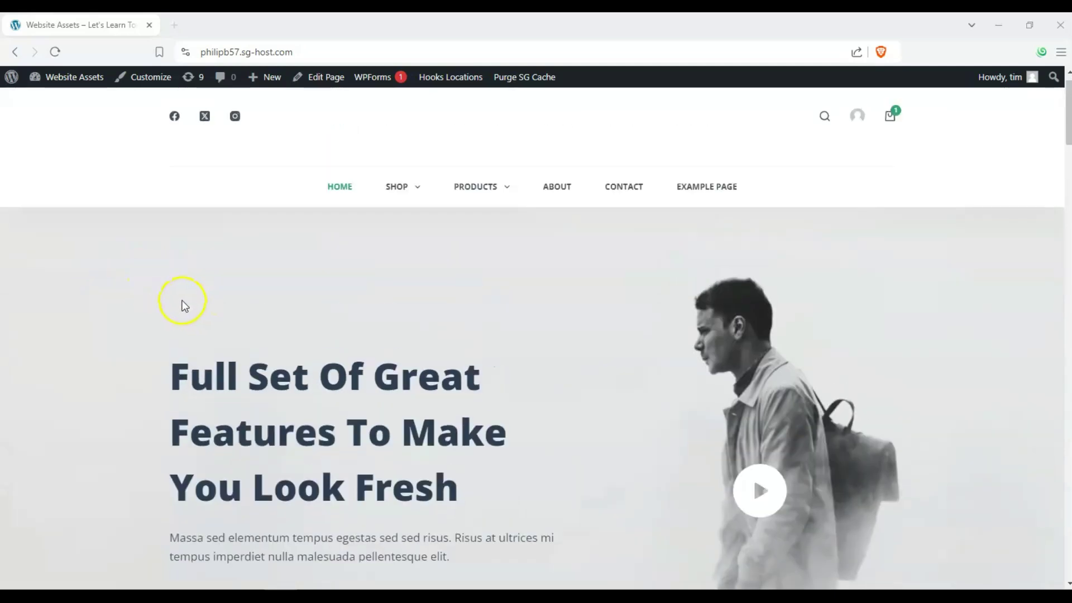
{"action": "right_click", "coordinate": [163, 80]}
{"action": "left_click", "coordinate": [177, 89]}
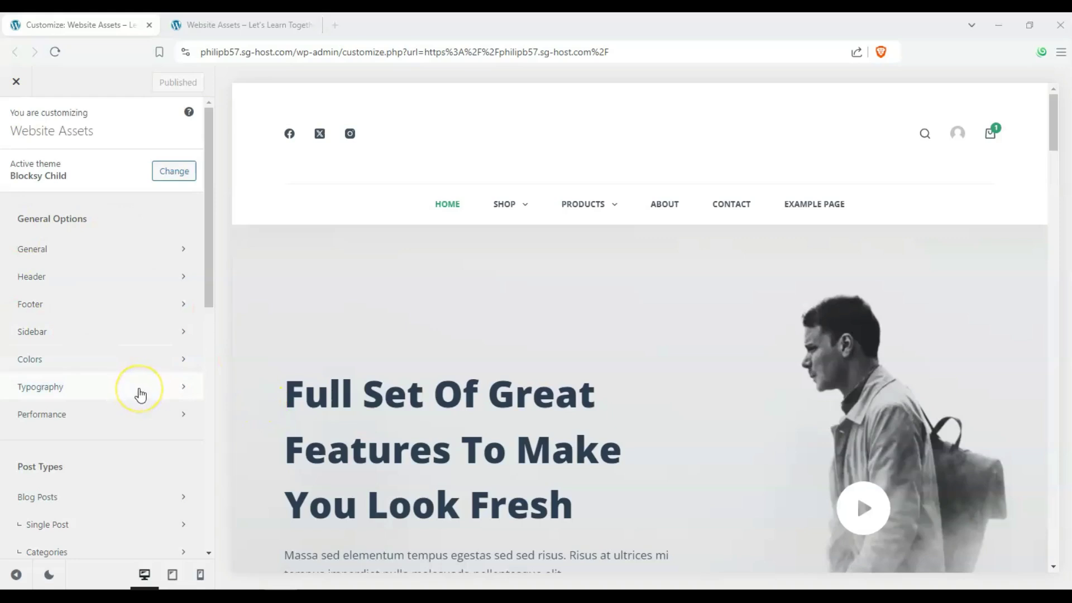
Step: Open Typography under General Options and scroll down to Fallback Font Family
{"action": "left_click", "coordinate": [140, 395]}
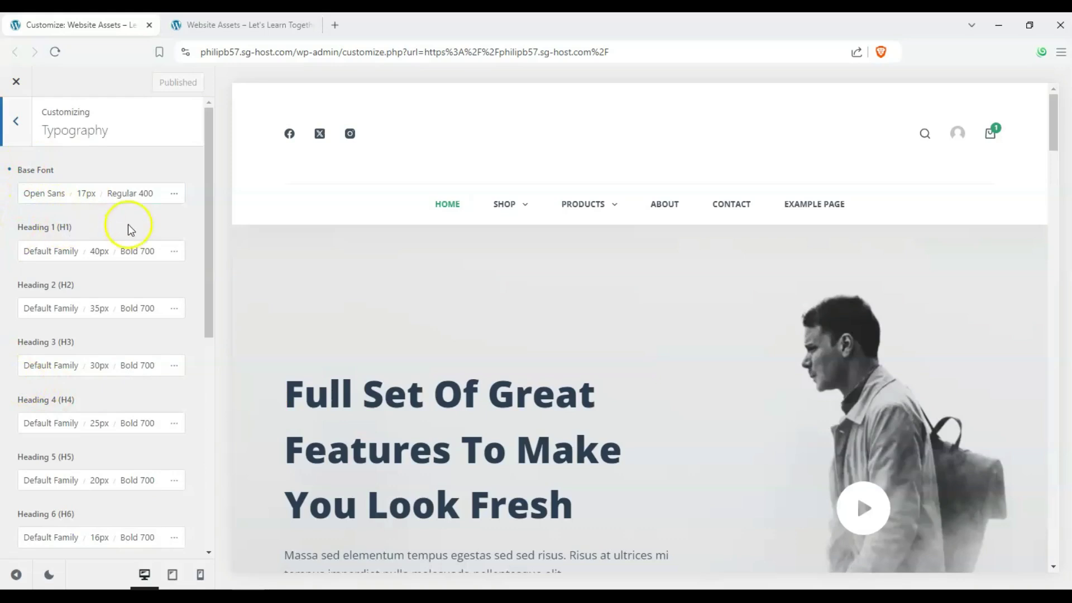
{"action": "scroll", "coordinate": [111, 226], "scroll_direction": "down", "scroll_amount": 3}
{"action": "scroll", "coordinate": [46, 362], "scroll_direction": "down", "scroll_amount": 2}
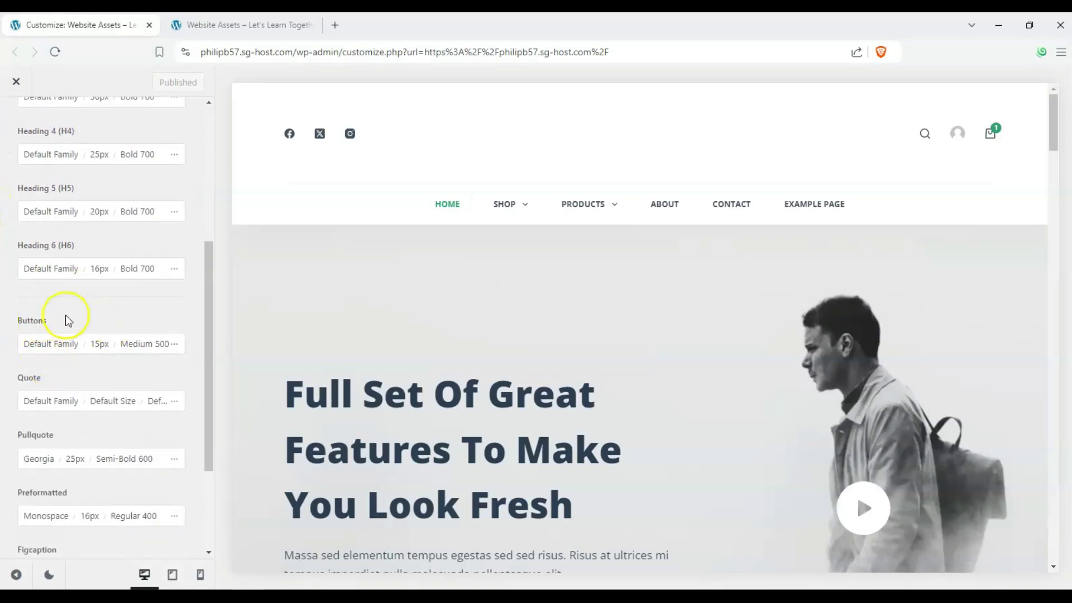
{"action": "scroll", "coordinate": [49, 319], "scroll_direction": "down", "scroll_amount": 2}
{"action": "scroll", "coordinate": [167, 307], "scroll_direction": "down", "scroll_amount": 1}
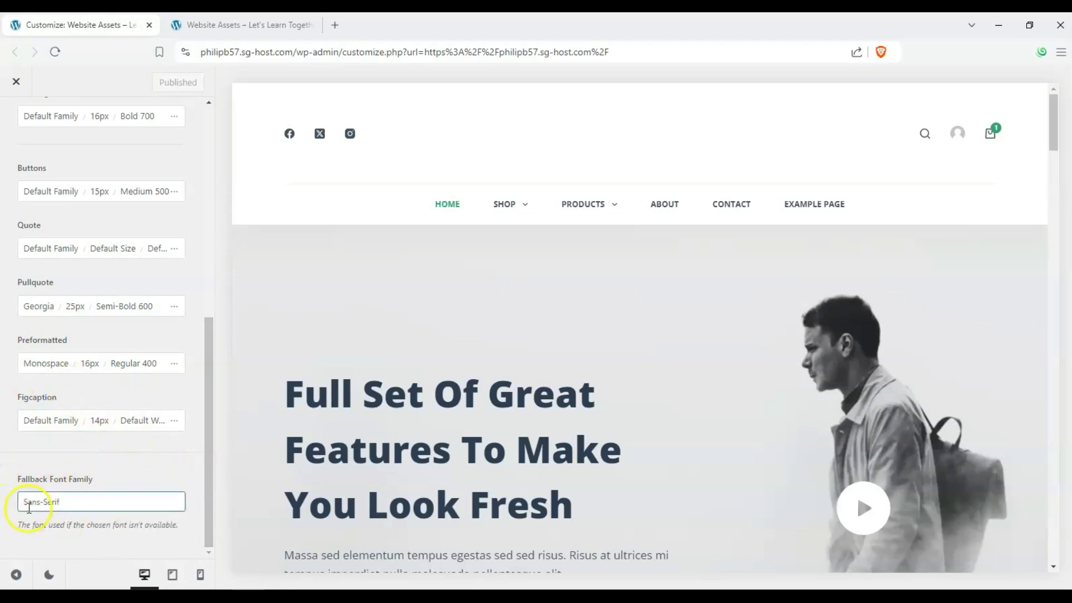
{"action": "left_click", "coordinate": [71, 479]}
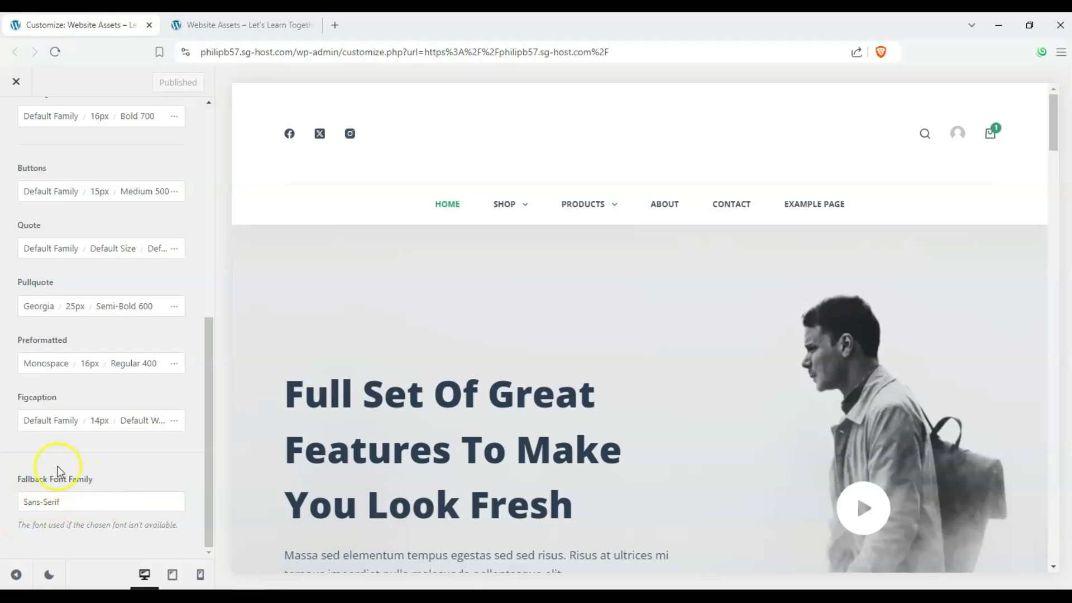
{"action": "scroll", "coordinate": [95, 435], "scroll_direction": "up", "scroll_amount": 3}
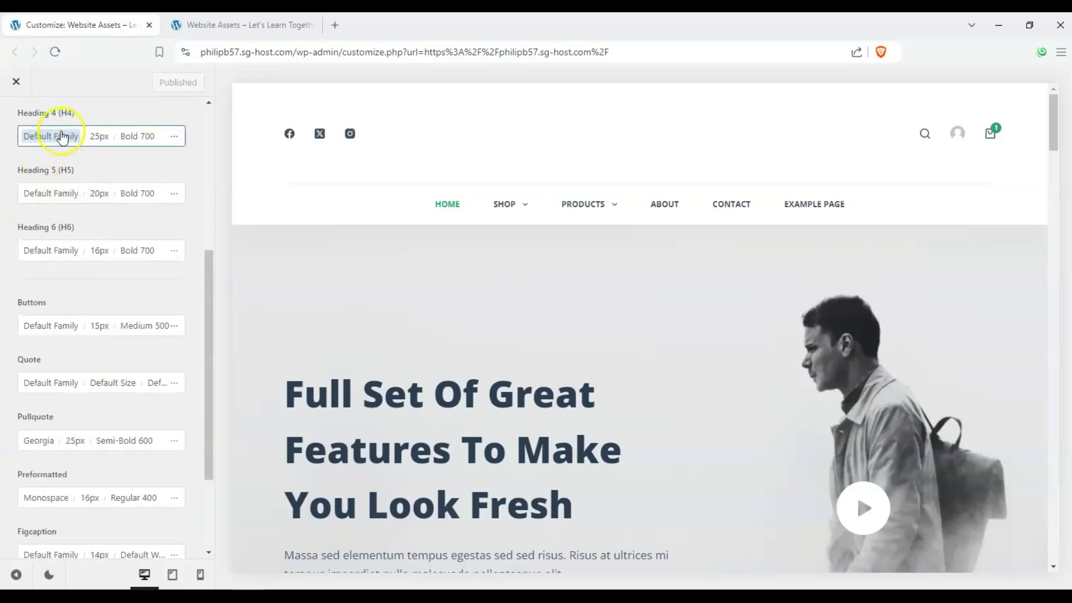
{"action": "scroll", "coordinate": [62, 224], "scroll_direction": "down", "scroll_amount": 2}
{"action": "scroll", "coordinate": [58, 310], "scroll_direction": "down", "scroll_amount": 1}
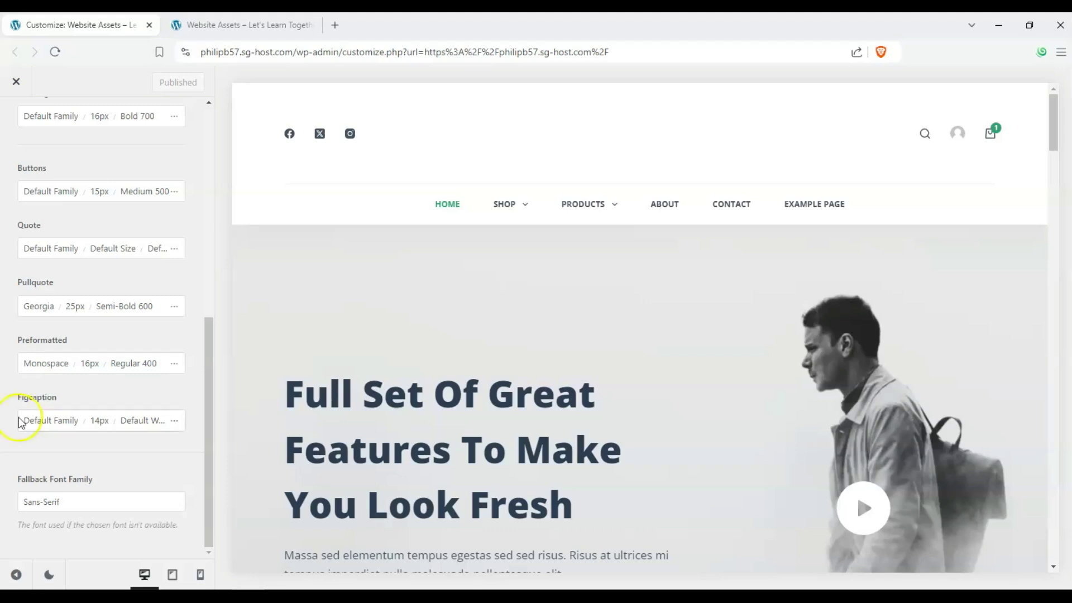
{"action": "left_click", "coordinate": [41, 505]}
{"action": "left_click", "coordinate": [72, 504]}
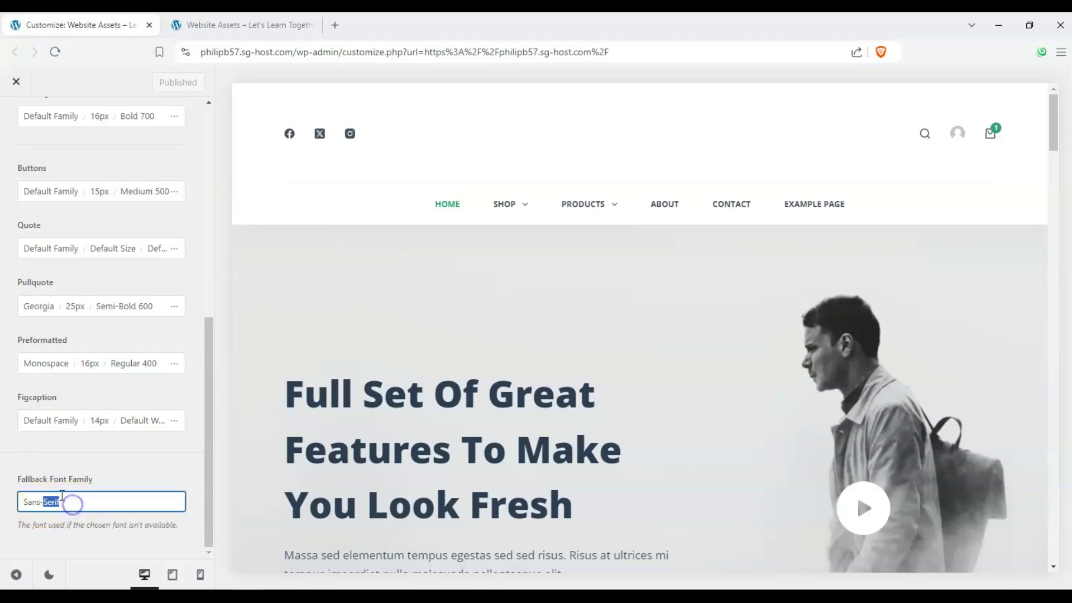
{"action": "left_click", "coordinate": [79, 515]}
{"action": "left_click", "coordinate": [89, 502]}
{"action": "left_click", "coordinate": [303, 310]}
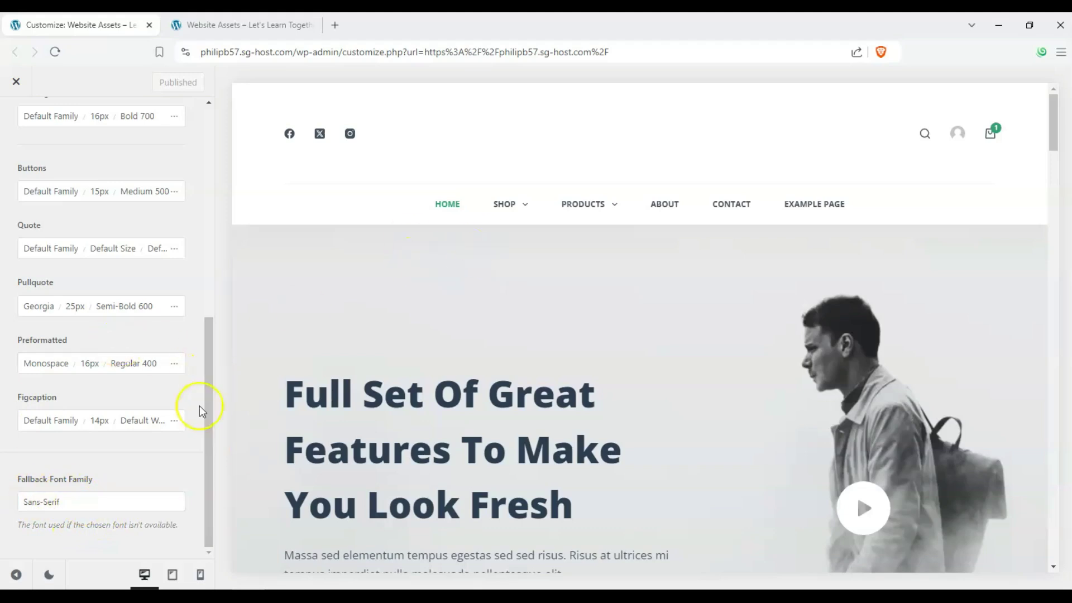
{"action": "left_click", "coordinate": [89, 502]}
{"action": "left_click", "coordinate": [92, 472]}
{"action": "left_click", "coordinate": [208, 453]}
{"action": "left_click_drag", "start_coordinate": [208, 454], "coordinate": [208, 200]}
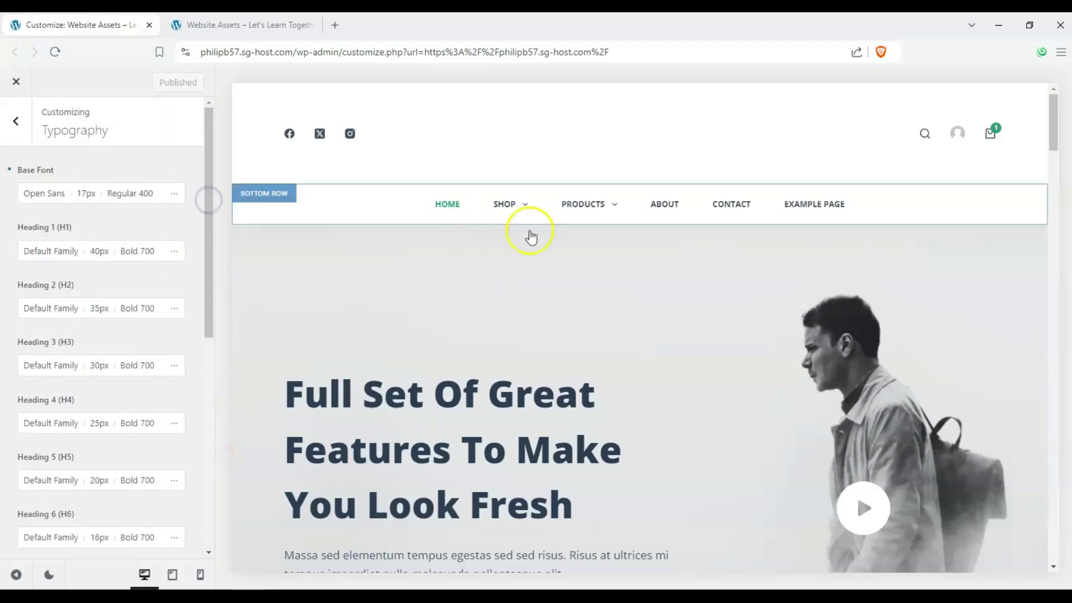
Step: Load the Example Page in the preview and scroll through its heading samples
{"action": "left_click", "coordinate": [799, 209]}
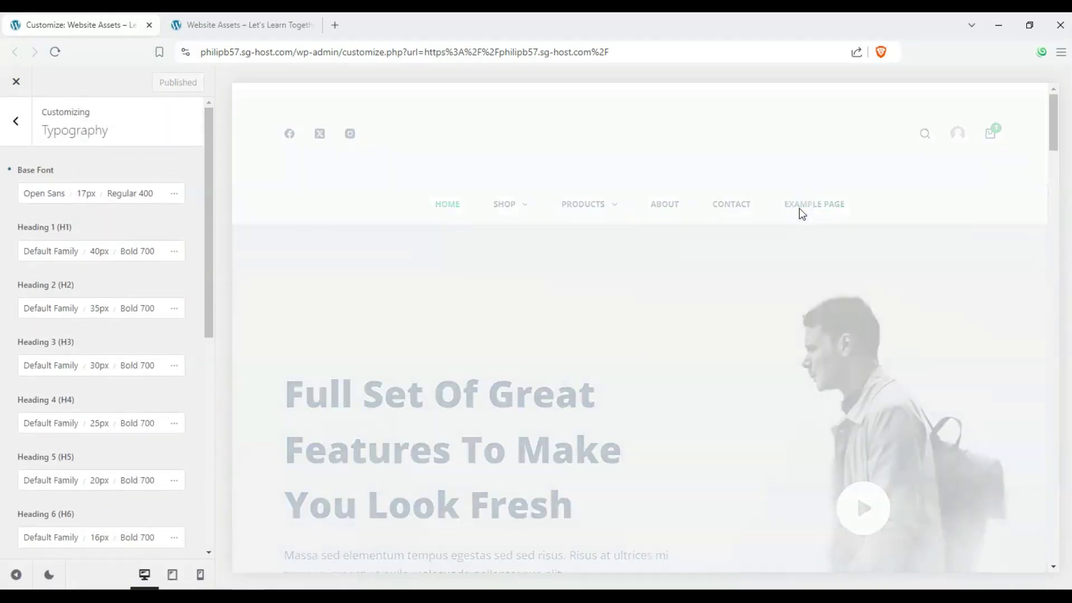
{"action": "left_click", "coordinate": [742, 193]}
{"action": "scroll", "coordinate": [512, 259], "scroll_direction": "down", "scroll_amount": 3}
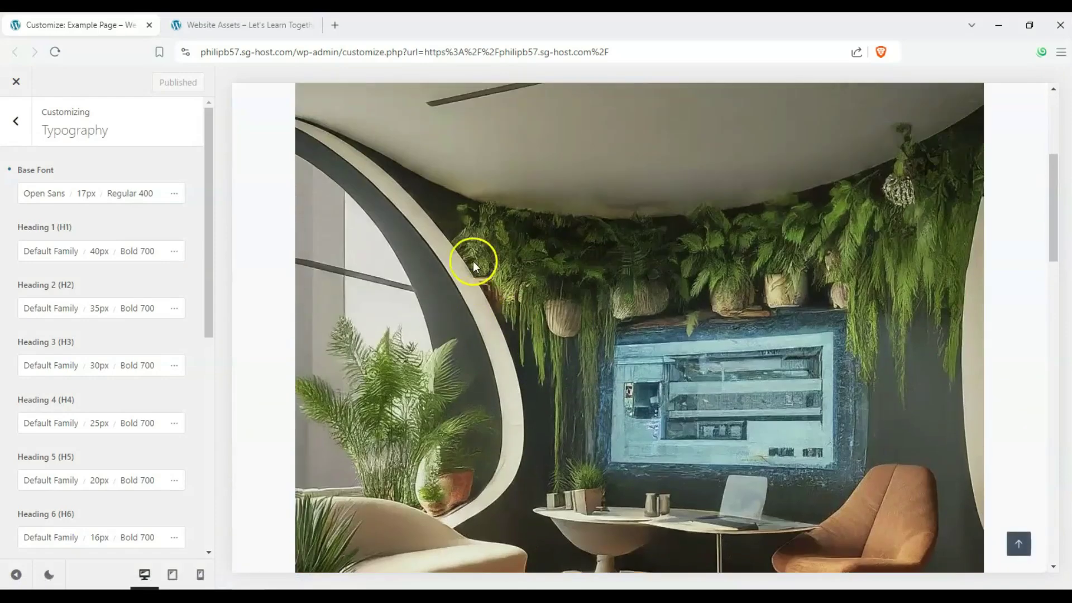
{"action": "scroll", "coordinate": [495, 242], "scroll_direction": "down", "scroll_amount": 10}
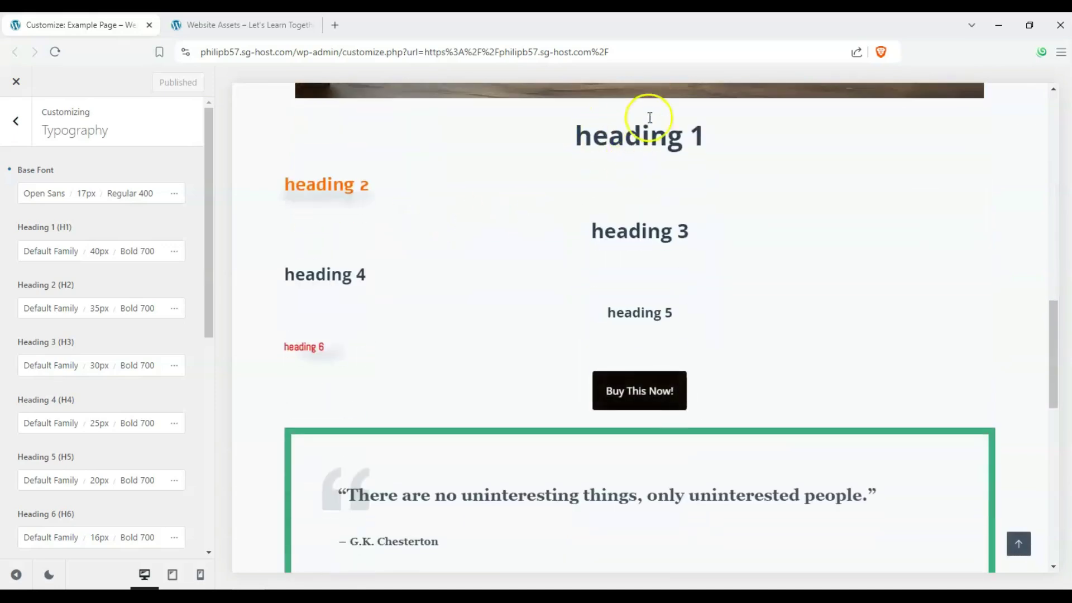
{"action": "scroll", "coordinate": [328, 385], "scroll_direction": "down", "scroll_amount": 2}
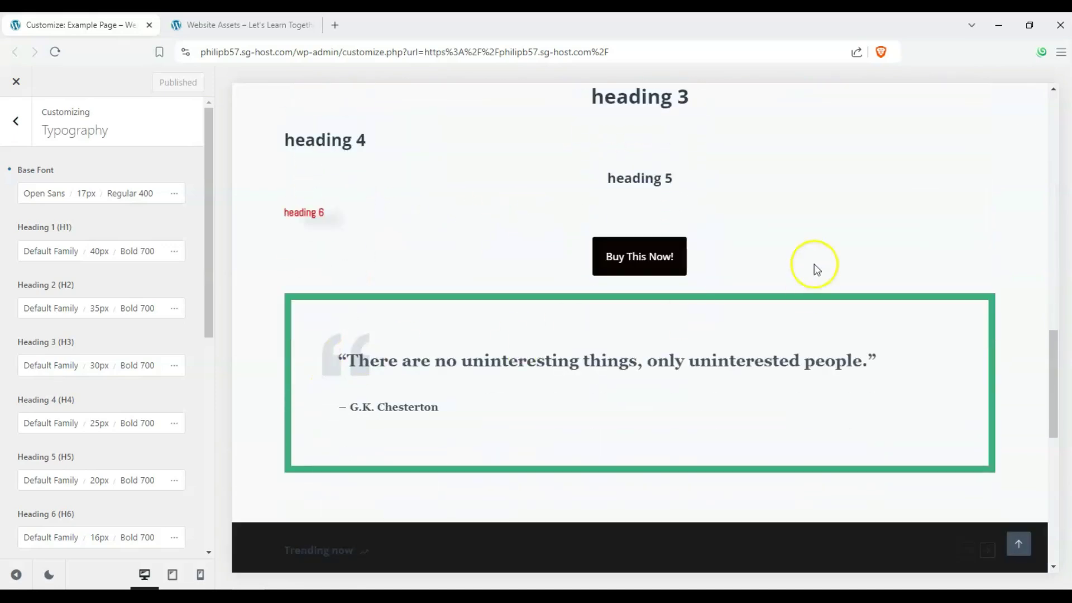
{"action": "scroll", "coordinate": [329, 329], "scroll_direction": "down", "scroll_amount": 2}
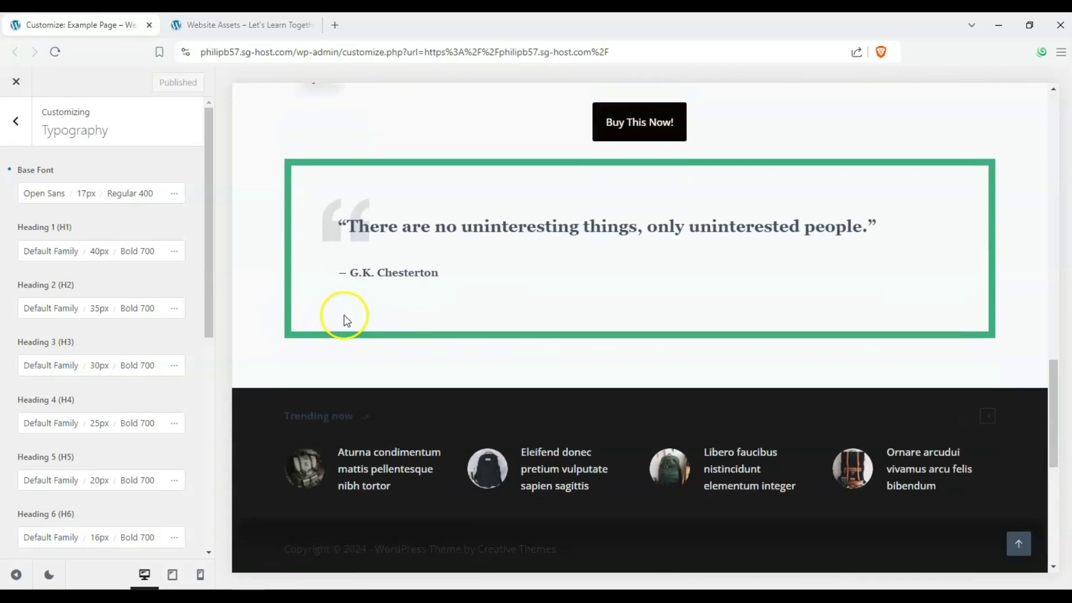
{"action": "scroll", "coordinate": [354, 318], "scroll_direction": "up", "scroll_amount": 6}
Step: Scroll down to the footer and select text in the Contact Info paragraph
{"action": "scroll", "coordinate": [384, 254], "scroll_direction": "down", "scroll_amount": 1}
{"action": "scroll", "coordinate": [405, 208], "scroll_direction": "down", "scroll_amount": 5}
{"action": "scroll", "coordinate": [405, 208], "scroll_direction": "up", "scroll_amount": 1}
{"action": "scroll", "coordinate": [407, 210], "scroll_direction": "down", "scroll_amount": 2}
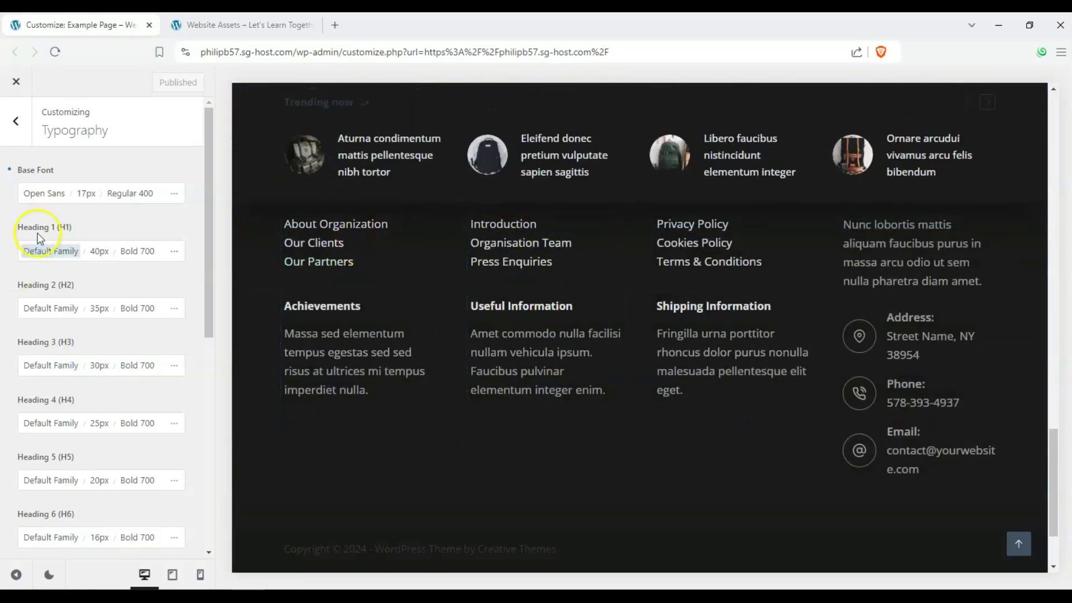
{"action": "scroll", "coordinate": [487, 268], "scroll_direction": "up", "scroll_amount": 1}
{"action": "scroll", "coordinate": [379, 246], "scroll_direction": "up", "scroll_amount": 1}
{"action": "scroll", "coordinate": [425, 257], "scroll_direction": "down", "scroll_amount": 3}
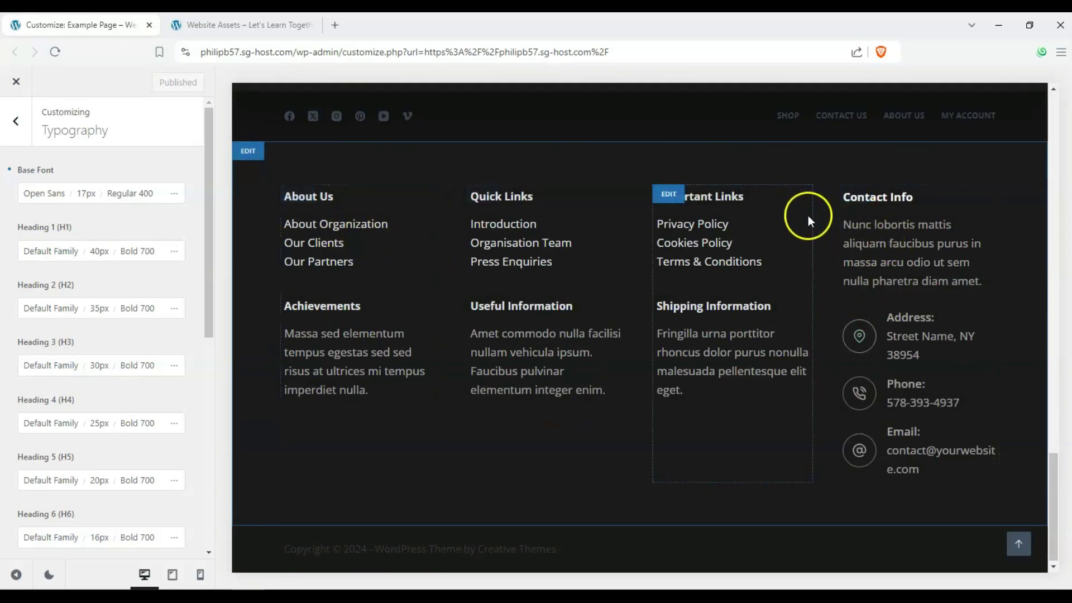
{"action": "left_click_drag", "start_coordinate": [851, 224], "coordinate": [942, 263]}
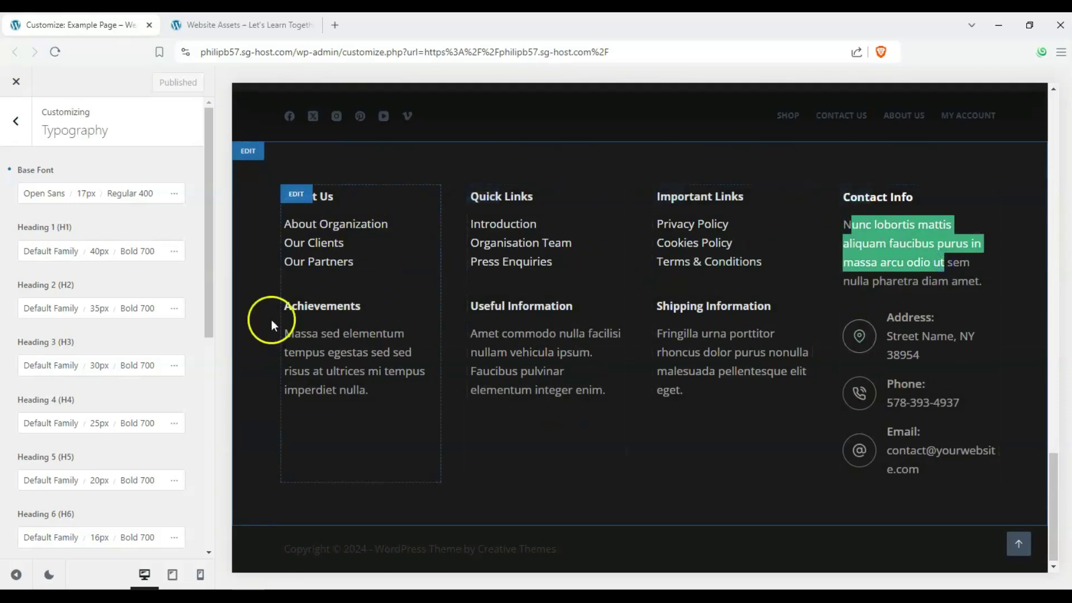
Step: Search 'times' in the Base Font picker and choose Times New Roman
{"action": "left_click", "coordinate": [51, 194]}
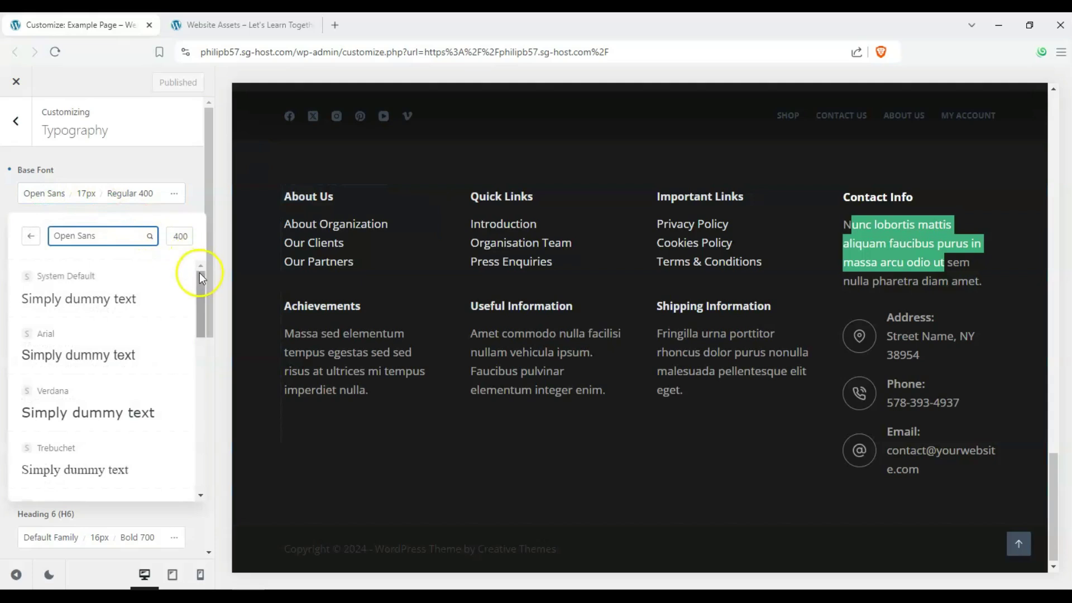
{"action": "left_click_drag", "start_coordinate": [199, 276], "coordinate": [199, 291]}
{"action": "left_click", "coordinate": [114, 235]}
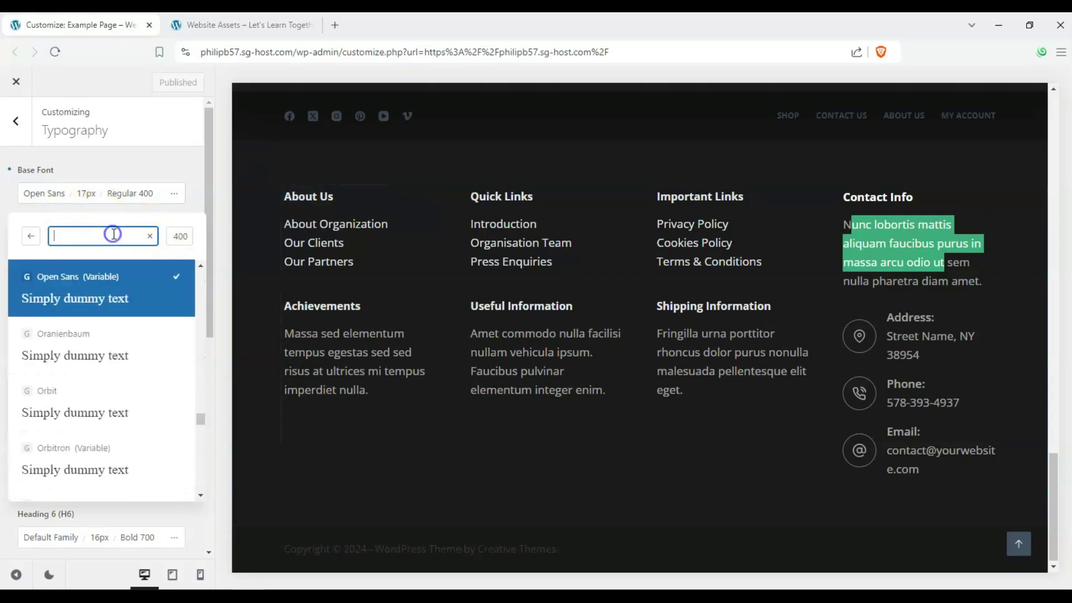
{"action": "type", "text": "times"}
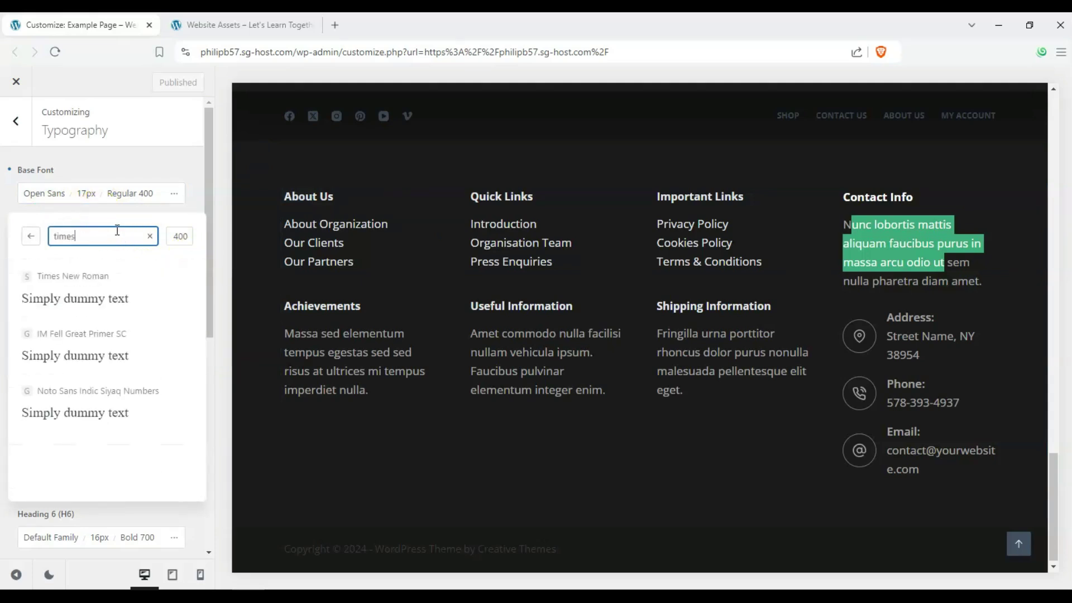
{"action": "left_click", "coordinate": [130, 300]}
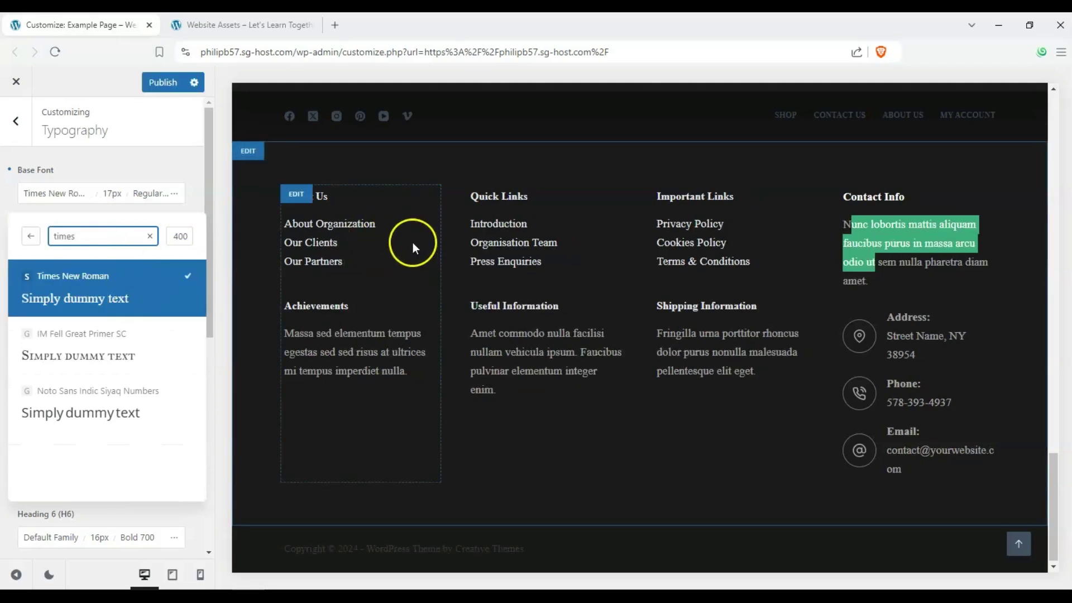
{"action": "scroll", "coordinate": [565, 297], "scroll_direction": "up", "scroll_amount": 10}
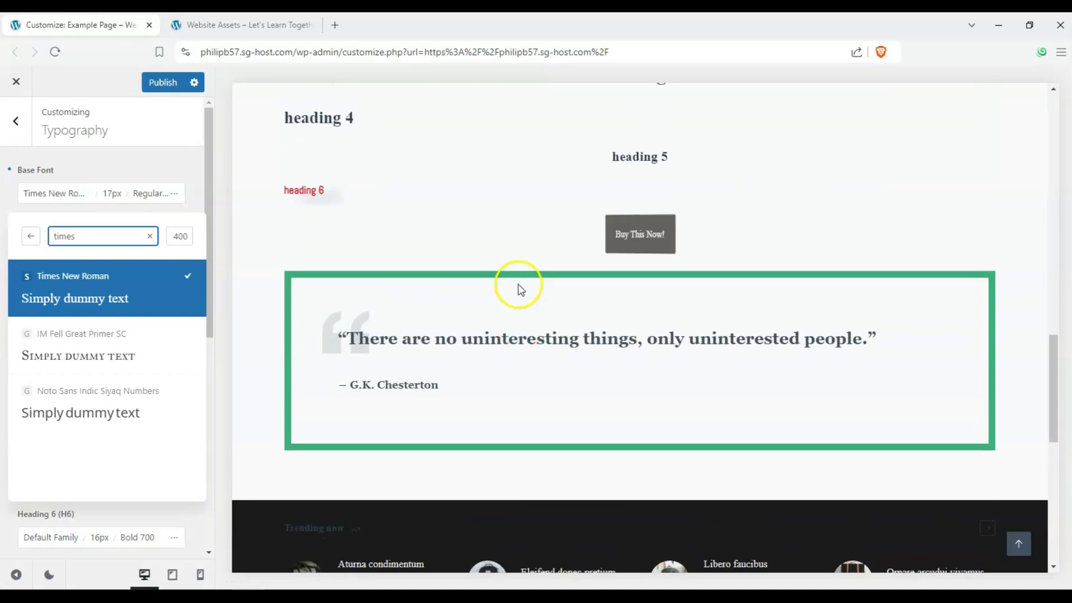
{"action": "scroll", "coordinate": [518, 282], "scroll_direction": "up", "scroll_amount": 3}
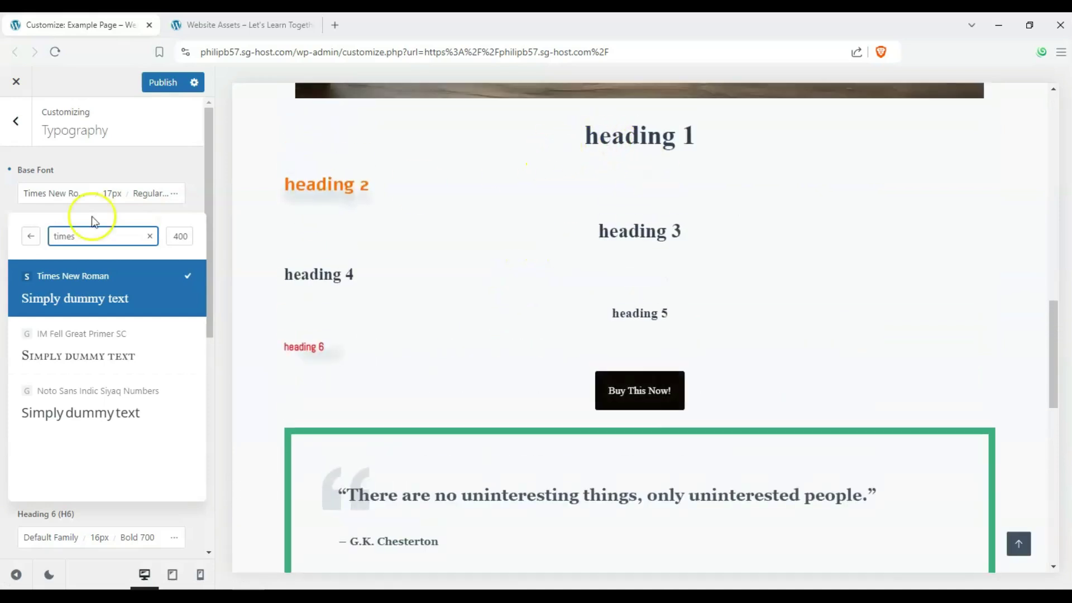
{"action": "left_click", "coordinate": [10, 215]}
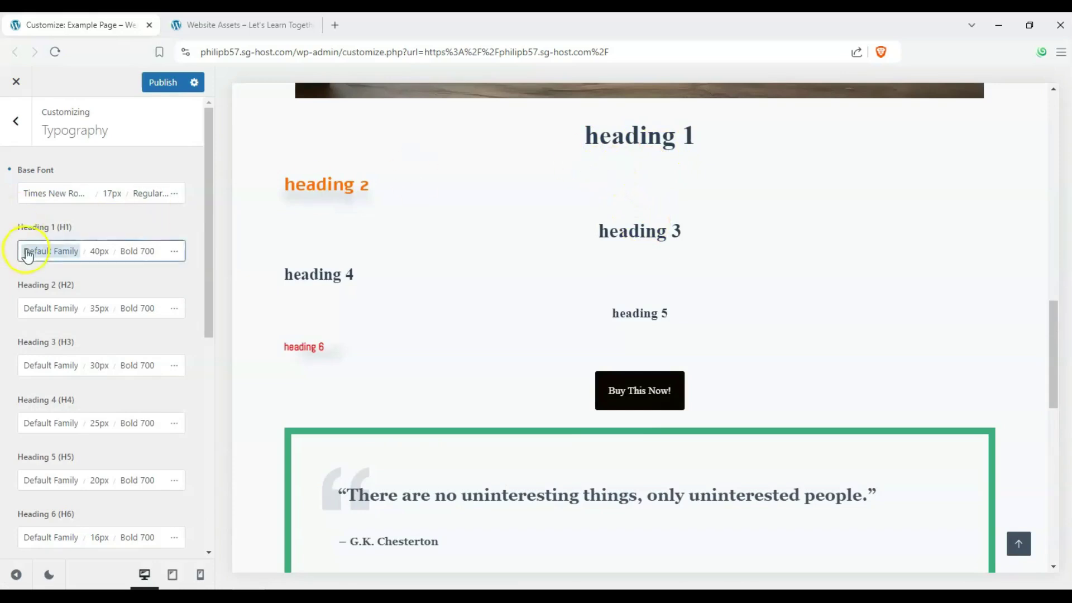
{"action": "left_click", "coordinate": [55, 308]}
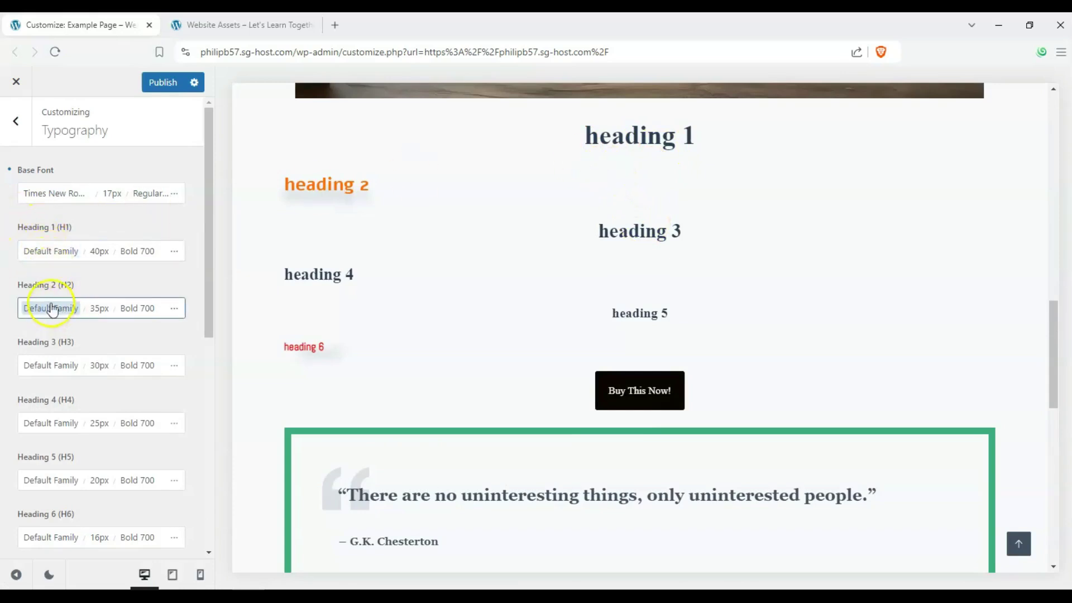
{"action": "left_click", "coordinate": [62, 367]}
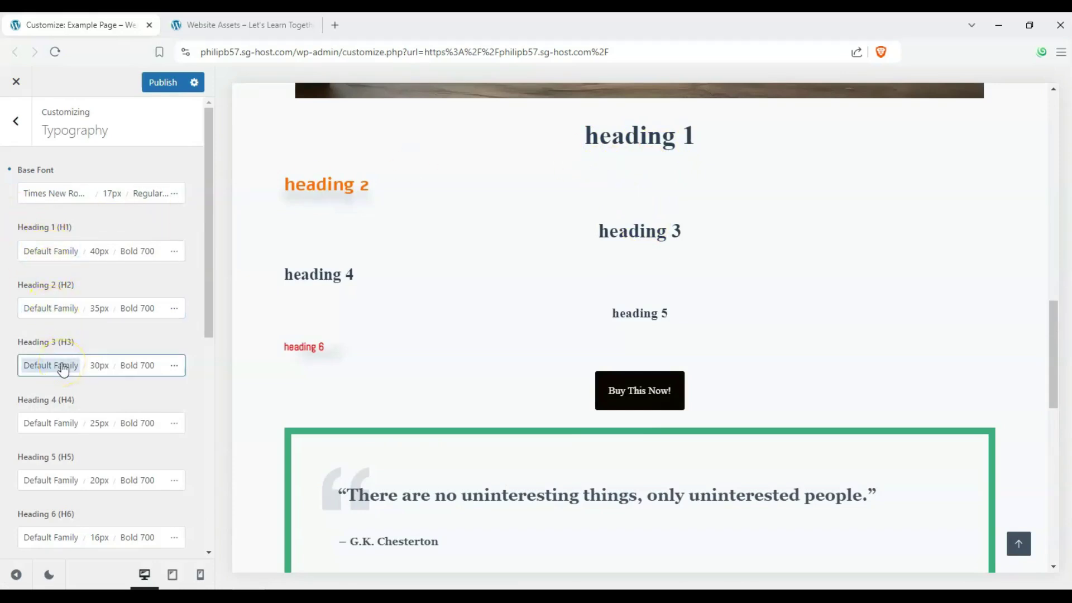
{"action": "left_click", "coordinate": [275, 313]}
{"action": "scroll", "coordinate": [396, 307], "scroll_direction": "down", "scroll_amount": 10}
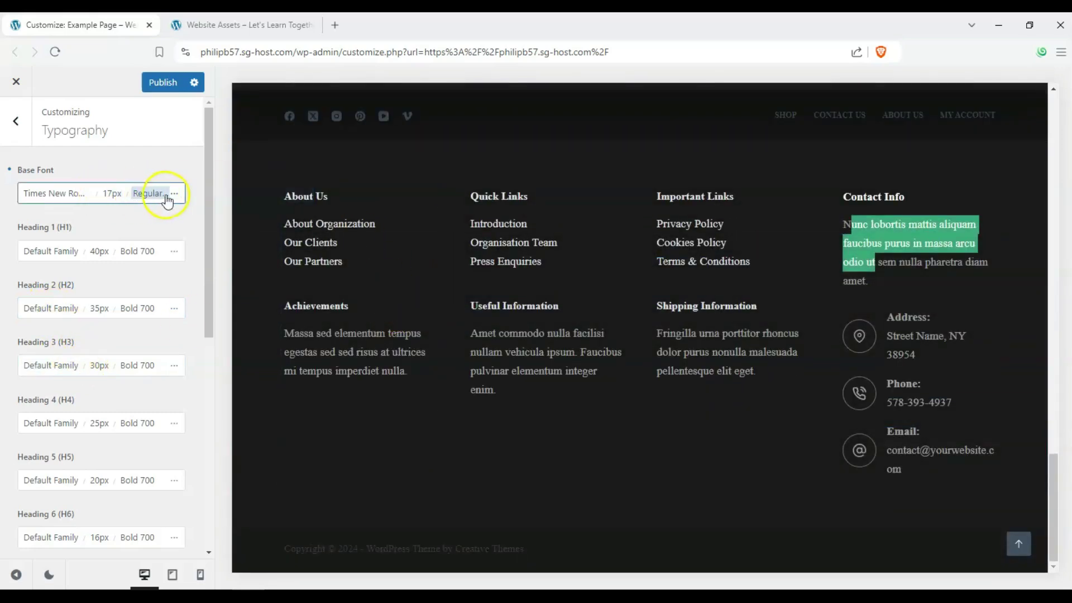
Step: Set the base font size to 20 px and drag Line Height down to 0
{"action": "left_click", "coordinate": [114, 194]}
{"action": "mouse_move", "coordinate": [34, 301]}
{"action": "left_mouse_down"}
{"action": "mouse_move", "coordinate": [48, 300]}
{"action": "mouse_move", "coordinate": [25, 287]}
{"action": "mouse_move", "coordinate": [41, 301]}
{"action": "left_mouse_up"}
{"action": "left_click", "coordinate": [156, 304]}
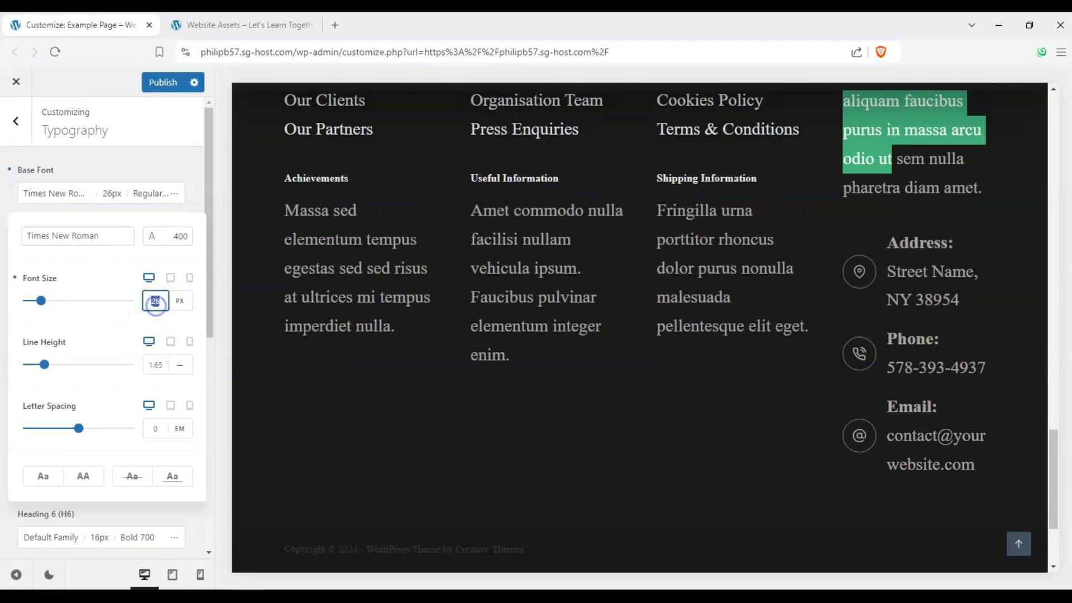
{"action": "type", "text": "20"}
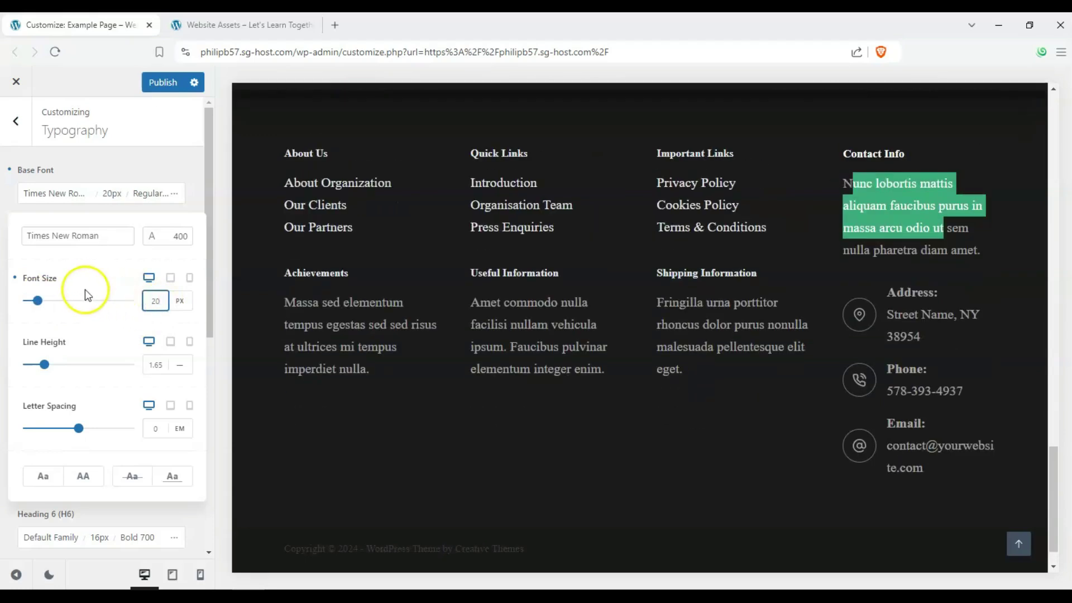
{"action": "left_click", "coordinate": [64, 322]}
{"action": "mouse_move", "coordinate": [44, 364]}
{"action": "left_mouse_down"}
{"action": "mouse_move", "coordinate": [86, 365]}
{"action": "mouse_move", "coordinate": [26, 364]}
{"action": "left_mouse_up"}
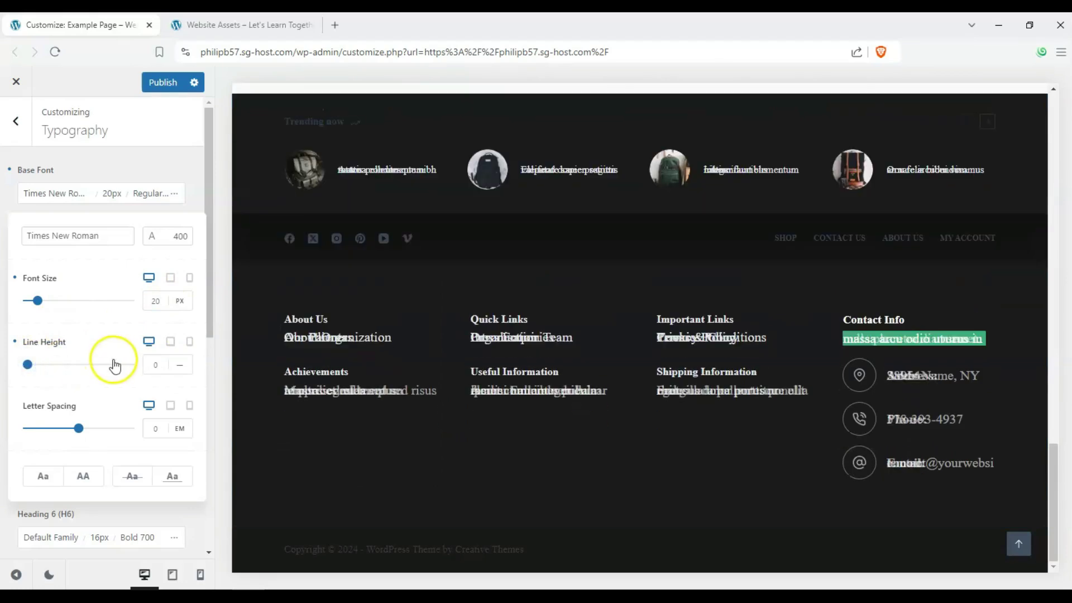
Step: Reset line height to 1.65, then try wider and negative letter spacing before resetting it to 0
{"action": "left_click", "coordinate": [15, 341]}
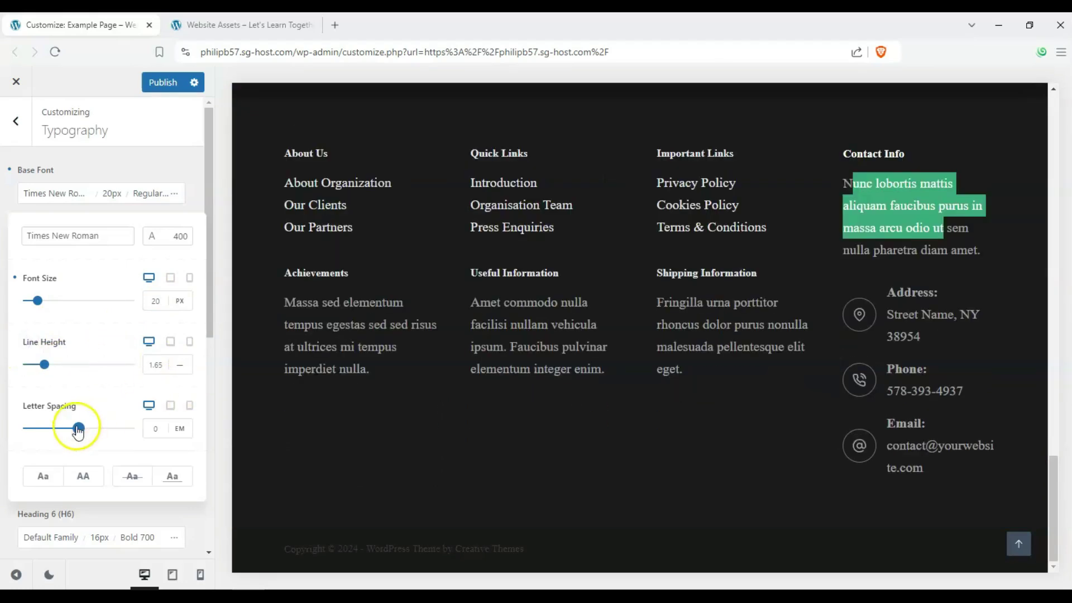
{"action": "left_click_drag", "start_coordinate": [83, 431], "coordinate": [95, 432]}
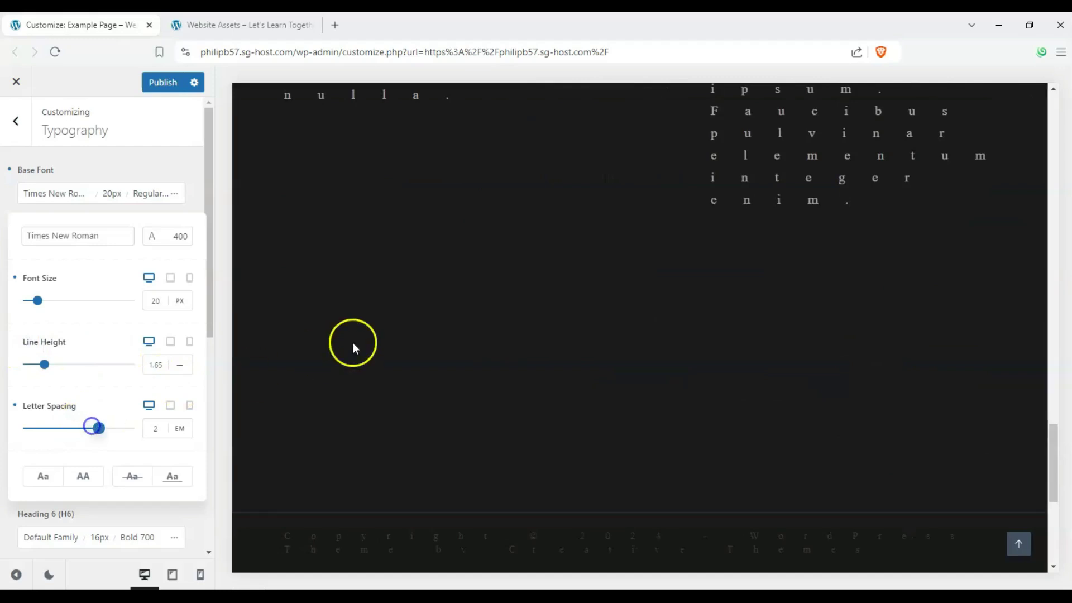
{"action": "scroll", "coordinate": [383, 342], "scroll_direction": "up", "scroll_amount": 5}
{"action": "mouse_move", "coordinate": [108, 427]}
{"action": "left_mouse_down"}
{"action": "mouse_move", "coordinate": [43, 431]}
{"action": "mouse_move", "coordinate": [88, 429]}
{"action": "left_mouse_up"}
{"action": "scroll", "coordinate": [335, 368], "scroll_direction": "up", "scroll_amount": 3}
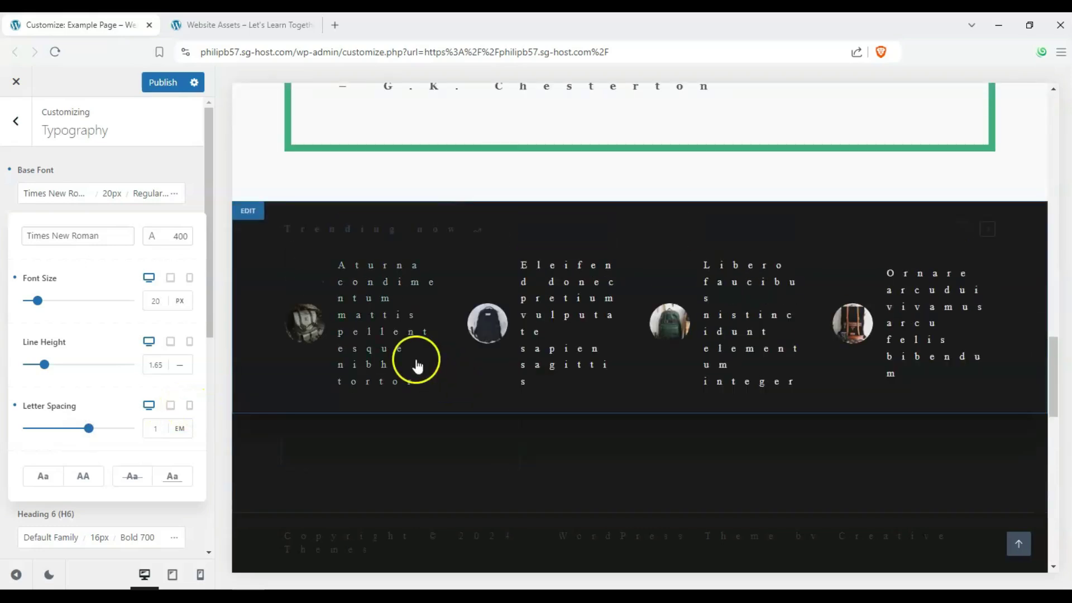
{"action": "left_click", "coordinate": [15, 406]}
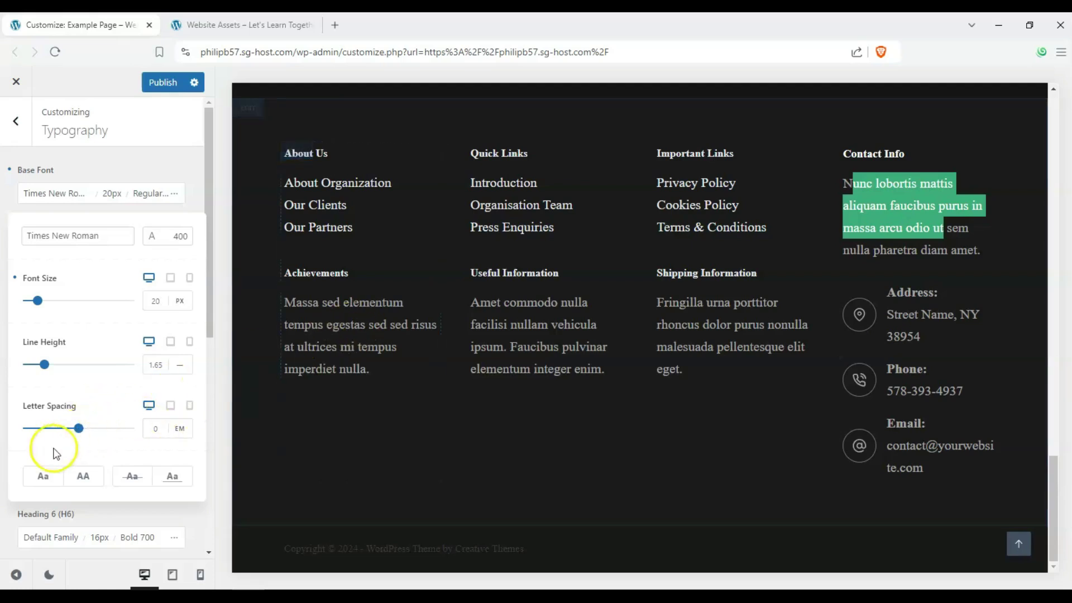
Step: Apply the Capitalize text transform to the base text
{"action": "left_click", "coordinate": [45, 475]}
{"action": "left_click", "coordinate": [46, 475]}
{"action": "left_click", "coordinate": [46, 474]}
Step: Toggle Capitalize on and off repeatedly, leaving it switched off
{"action": "left_click", "coordinate": [46, 475]}
{"action": "left_click", "coordinate": [46, 475]}
{"action": "left_click", "coordinate": [47, 475]}
{"action": "left_click", "coordinate": [46, 475]}
{"action": "left_click", "coordinate": [46, 475]}
{"action": "left_click", "coordinate": [46, 475]}
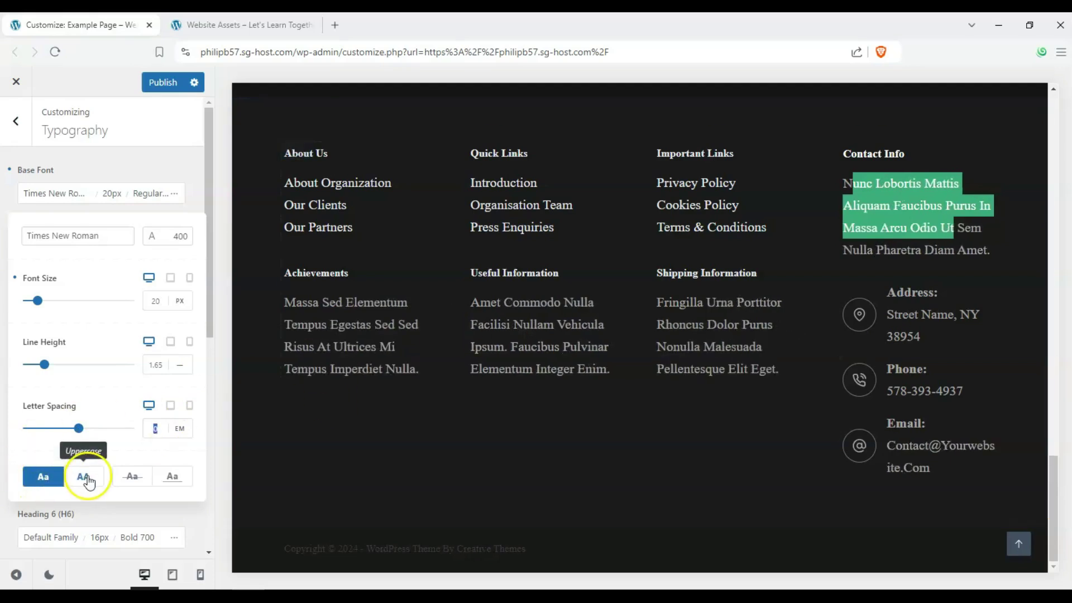
{"action": "left_click", "coordinate": [40, 480]}
Step: Try Uppercase, Line Through and Underline on the base text, removing each again
{"action": "left_click", "coordinate": [89, 480]}
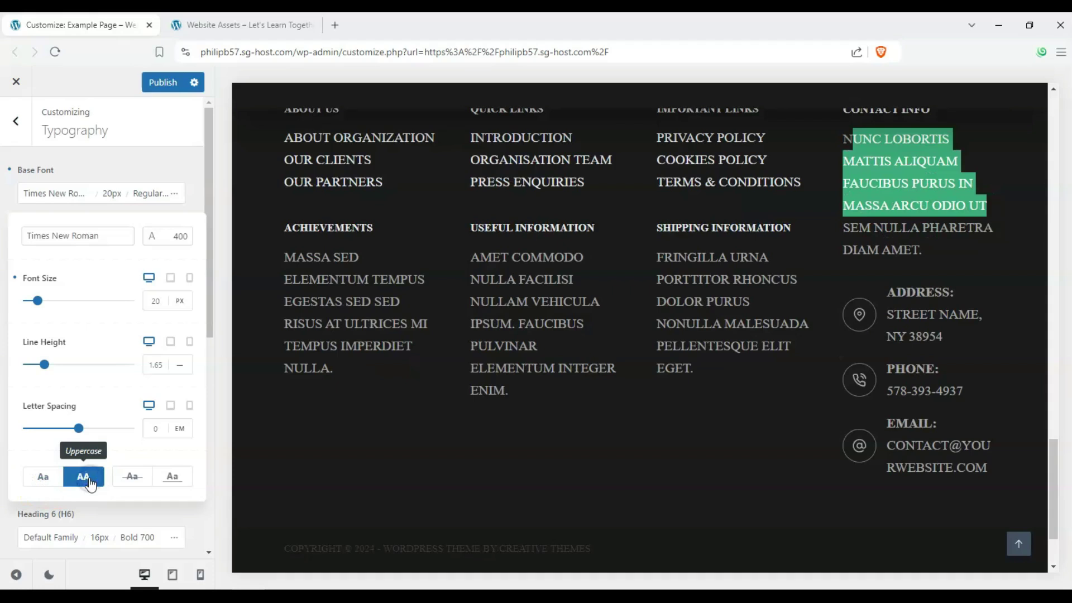
{"action": "left_click", "coordinate": [89, 481]}
{"action": "left_click", "coordinate": [138, 483]}
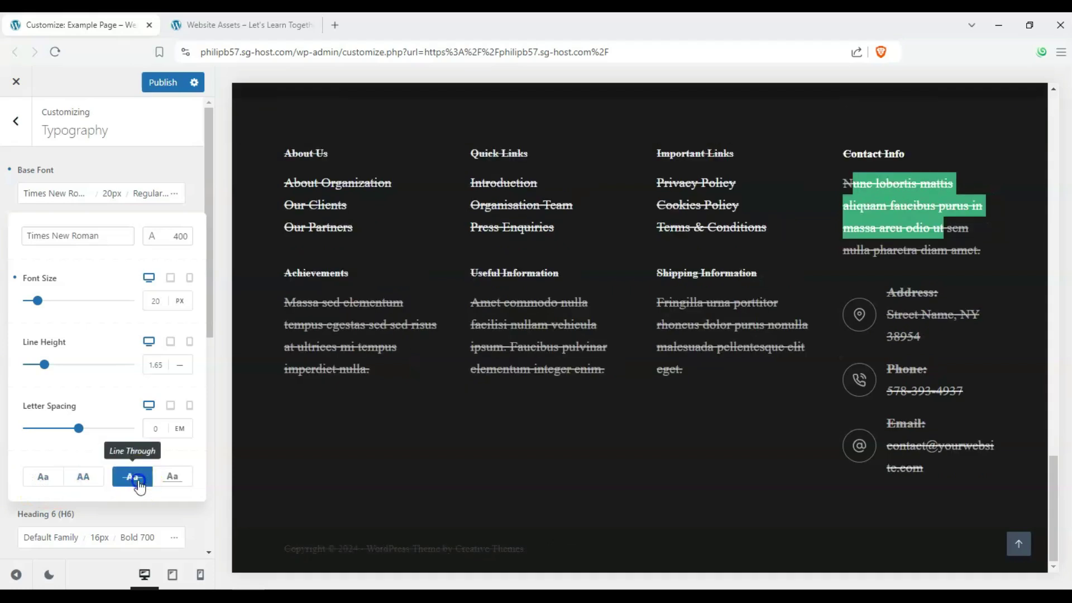
{"action": "left_click", "coordinate": [139, 483]}
{"action": "left_click", "coordinate": [171, 477]}
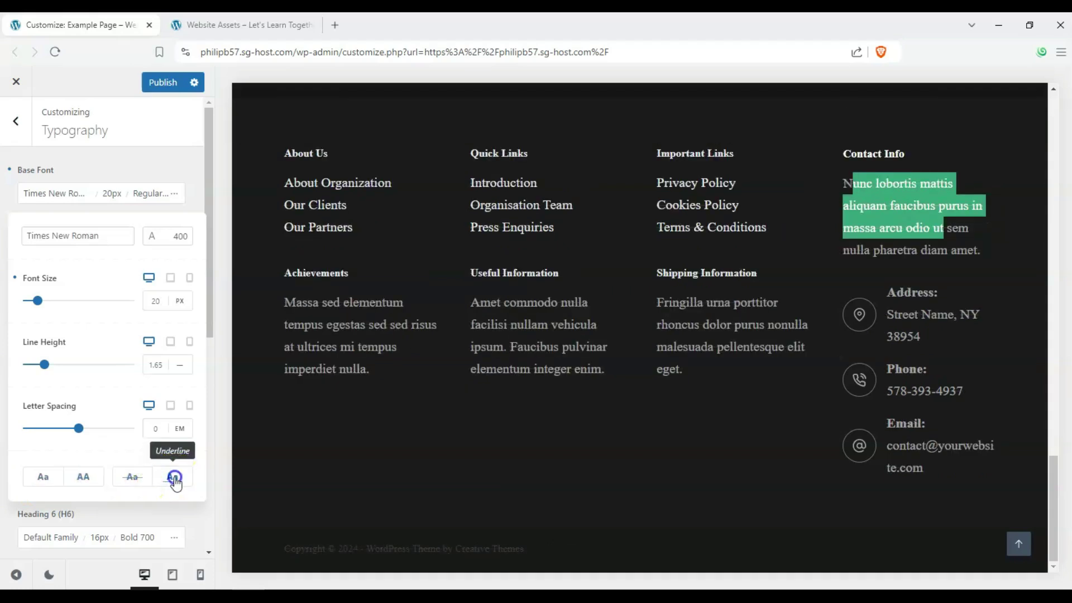
{"action": "left_click", "coordinate": [174, 478]}
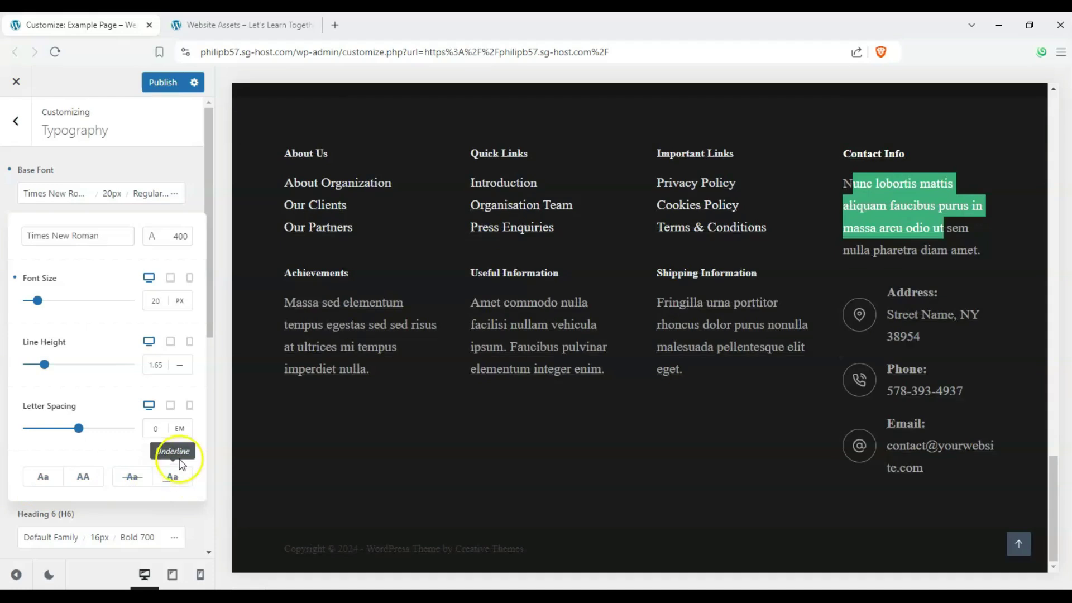
Step: Try base font weights Thin 100, Medium 500 and Semi-Bold 600
{"action": "left_click", "coordinate": [155, 237]}
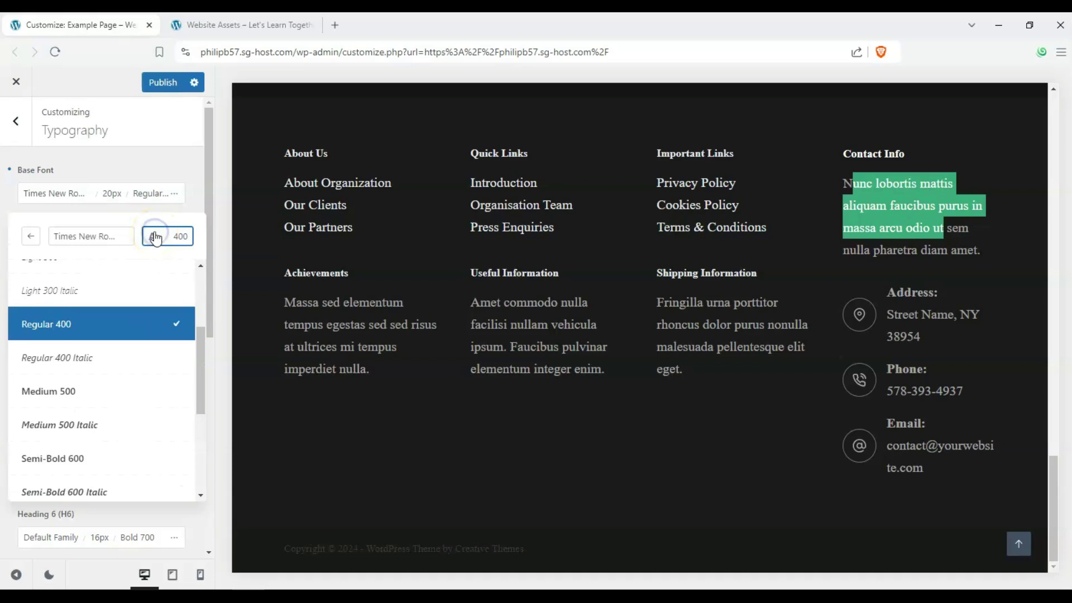
{"action": "left_click_drag", "start_coordinate": [198, 335], "coordinate": [203, 246]}
{"action": "left_click", "coordinate": [88, 279]}
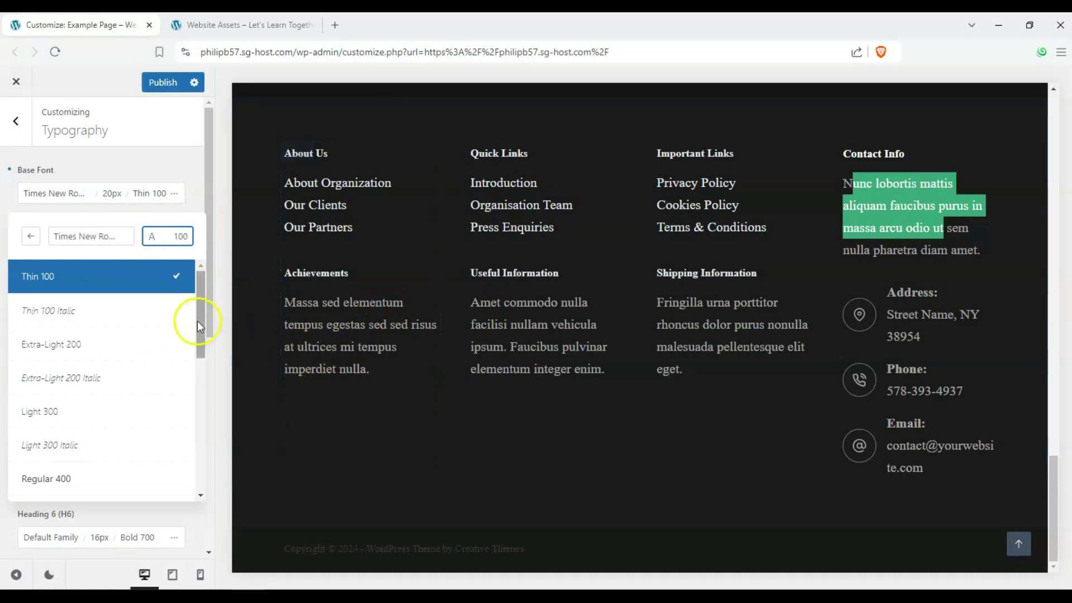
{"action": "left_click_drag", "start_coordinate": [203, 302], "coordinate": [177, 378]}
{"action": "left_click", "coordinate": [66, 336]}
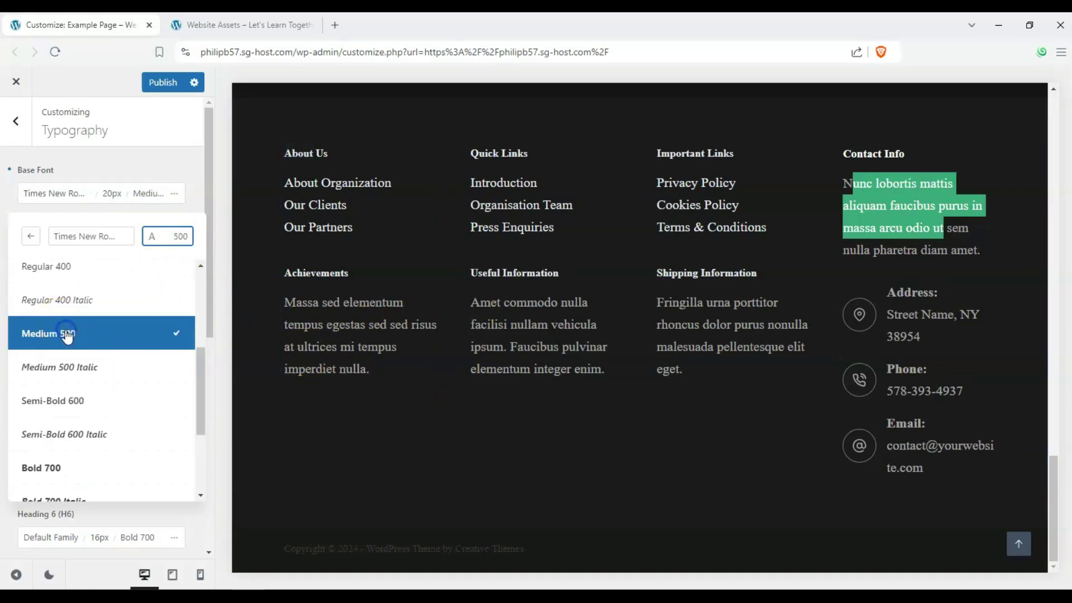
{"action": "left_click", "coordinate": [112, 407]}
Step: Step the base weight through Bold 700 and Extra-Bold 800 Italic to Ultra-Bold 900 Italic
{"action": "scroll", "coordinate": [186, 313], "scroll_direction": "down", "scroll_amount": 3}
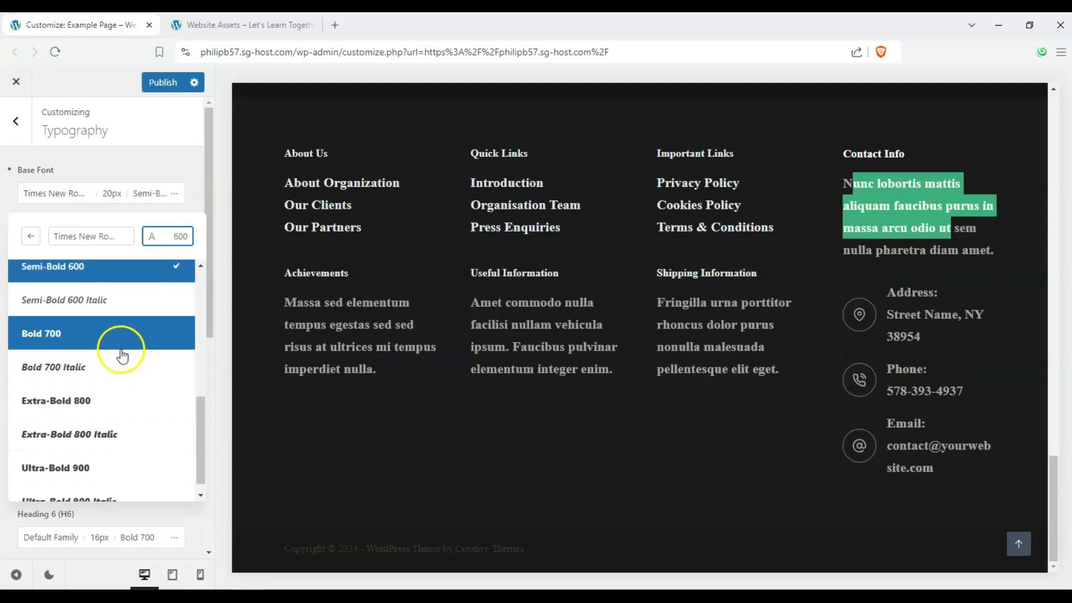
{"action": "left_click", "coordinate": [122, 346]}
{"action": "scroll", "coordinate": [117, 359], "scroll_direction": "down", "scroll_amount": 1}
{"action": "left_click", "coordinate": [113, 410]}
{"action": "left_click", "coordinate": [123, 486]}
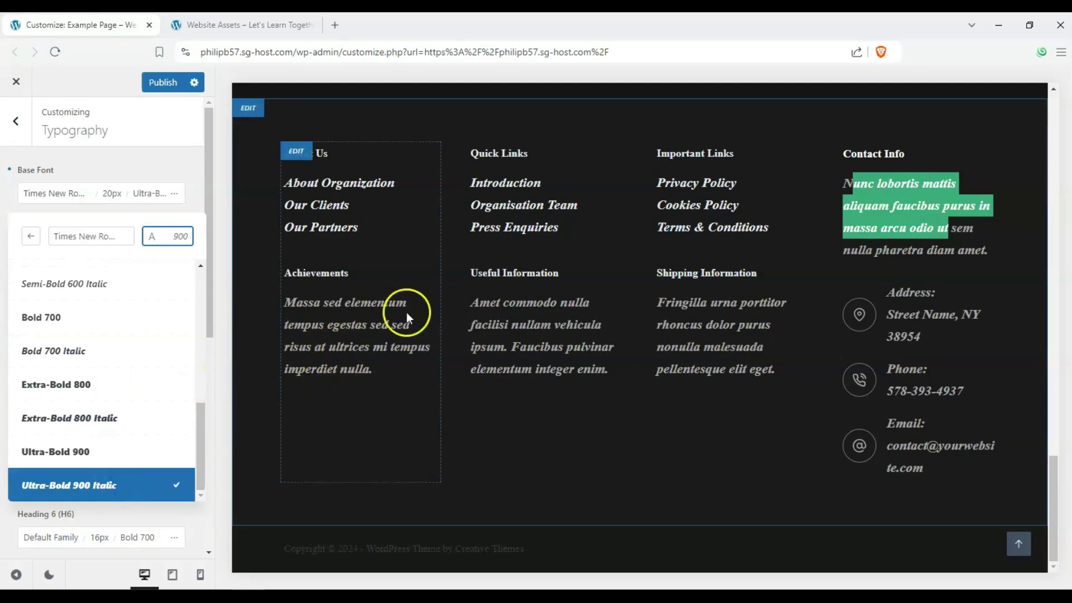
{"action": "scroll", "coordinate": [131, 313], "scroll_direction": "up", "scroll_amount": 2}
{"action": "scroll", "coordinate": [128, 333], "scroll_direction": "up", "scroll_amount": 2}
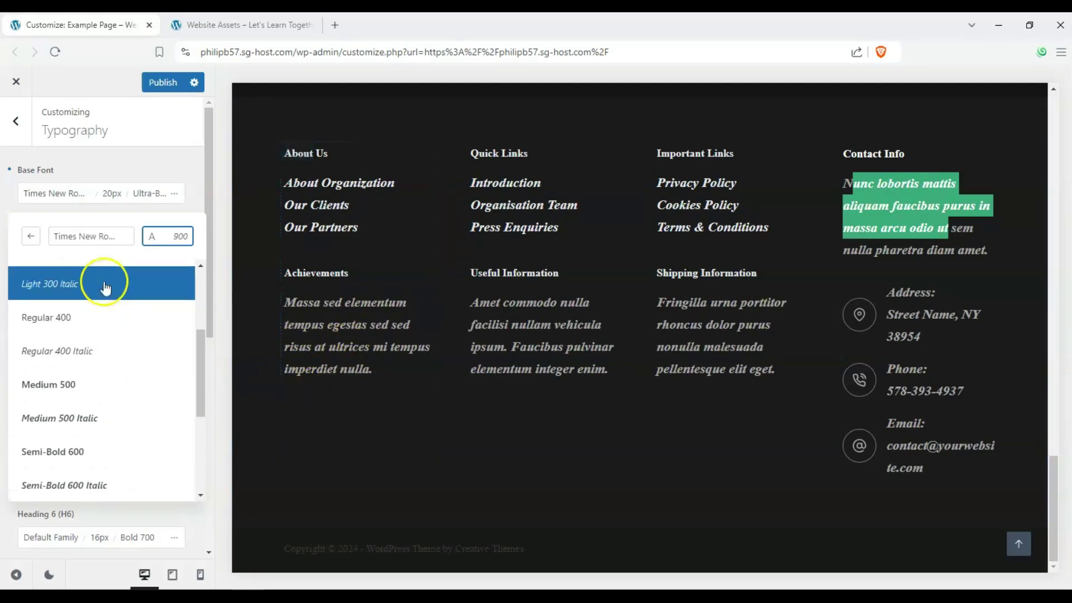
{"action": "left_click", "coordinate": [76, 235]}
Step: Switch the base font to Akaya Telivigala and check its available weights
{"action": "left_click_drag", "start_coordinate": [200, 276], "coordinate": [186, 462]}
{"action": "left_click", "coordinate": [137, 237]}
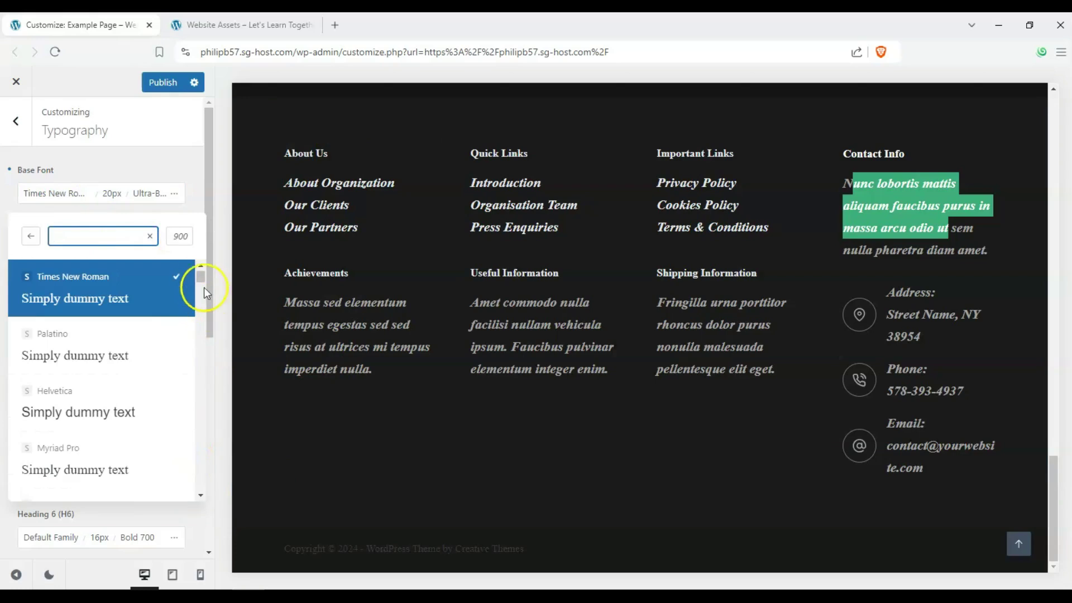
{"action": "scroll", "coordinate": [206, 364], "scroll_direction": "down", "scroll_amount": 5}
{"action": "scroll", "coordinate": [205, 364], "scroll_direction": "down", "scroll_amount": 10}
{"action": "left_click", "coordinate": [169, 326]}
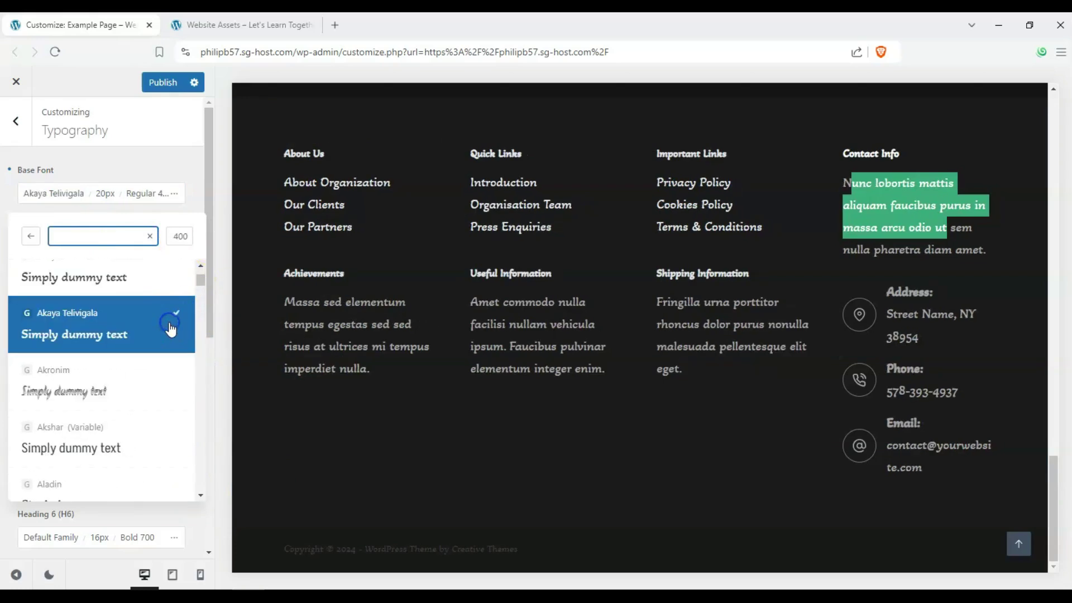
{"action": "left_click", "coordinate": [186, 236]}
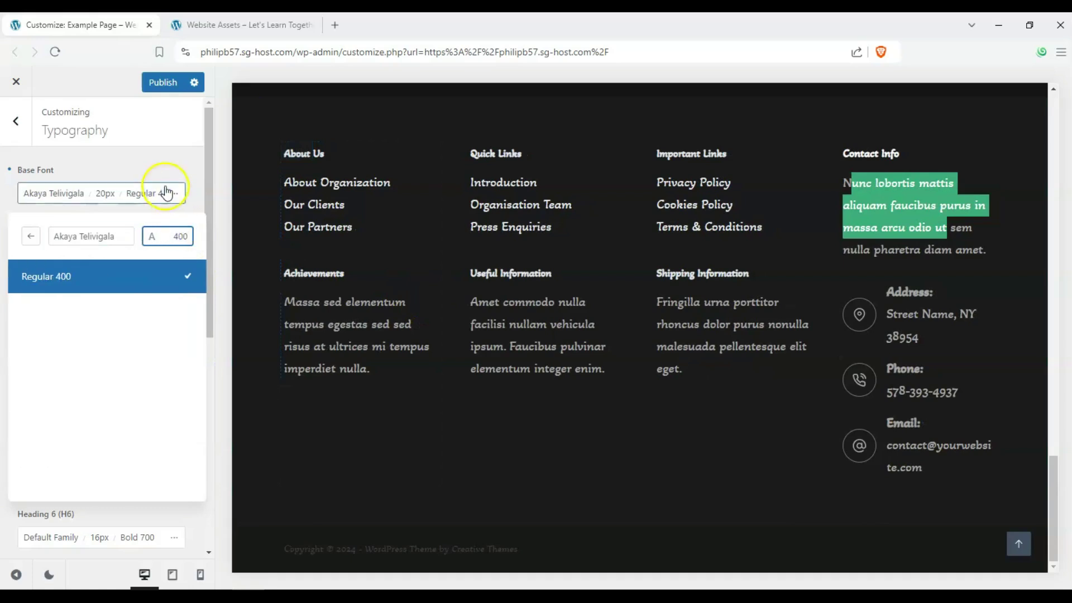
{"action": "left_click", "coordinate": [145, 195]}
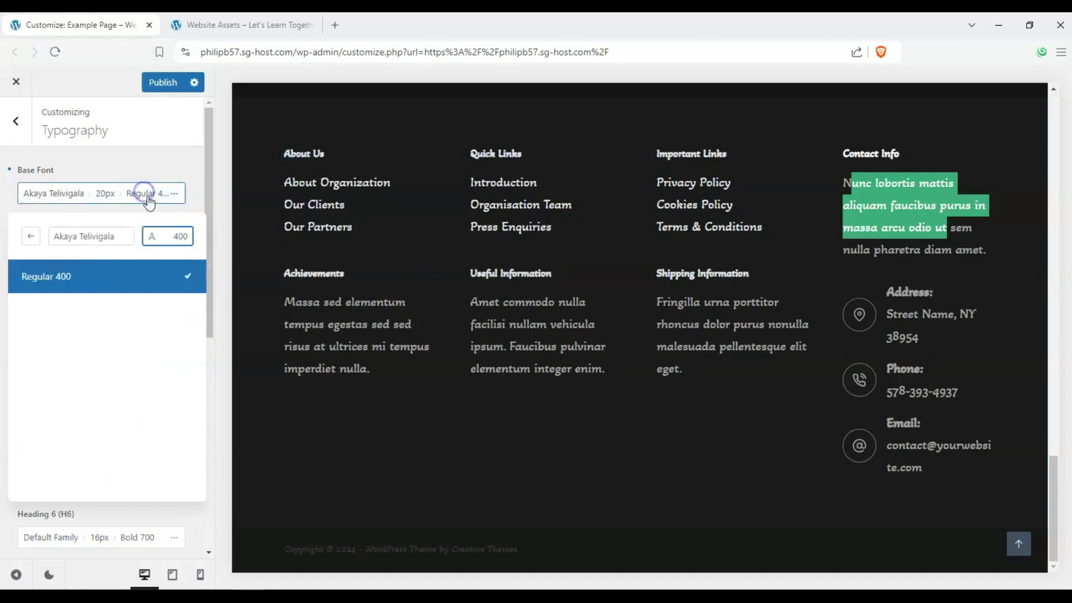
{"action": "left_click", "coordinate": [178, 242]}
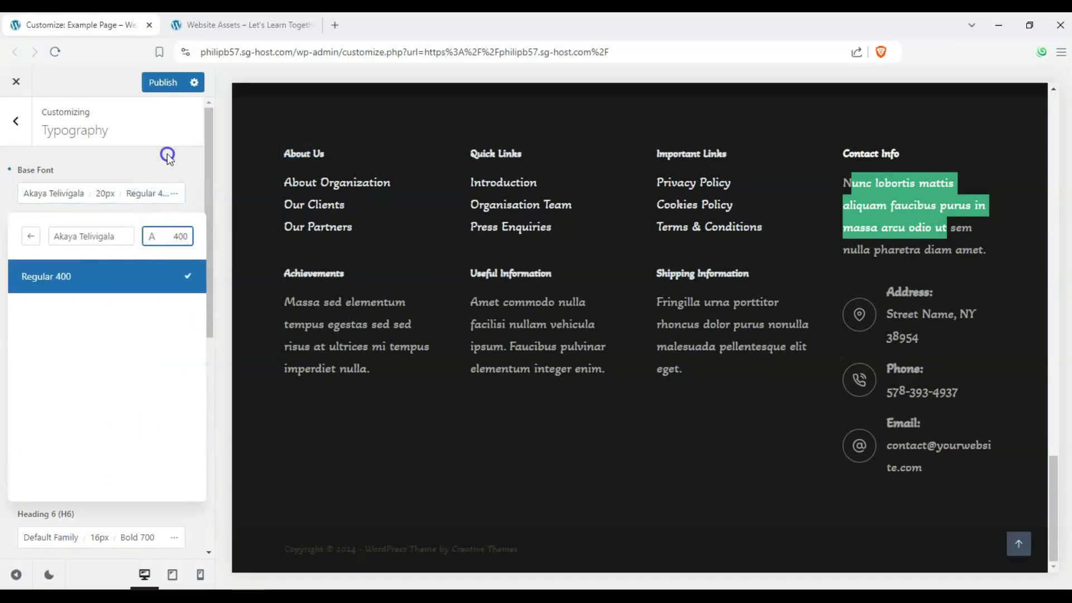
{"action": "left_click", "coordinate": [155, 192]}
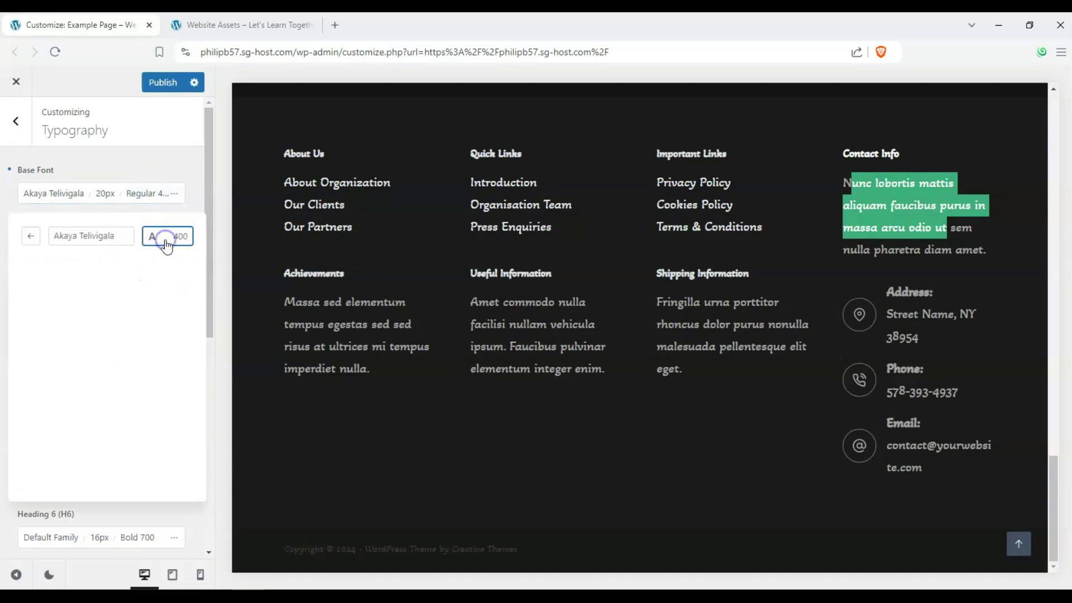
{"action": "left_click", "coordinate": [166, 241]}
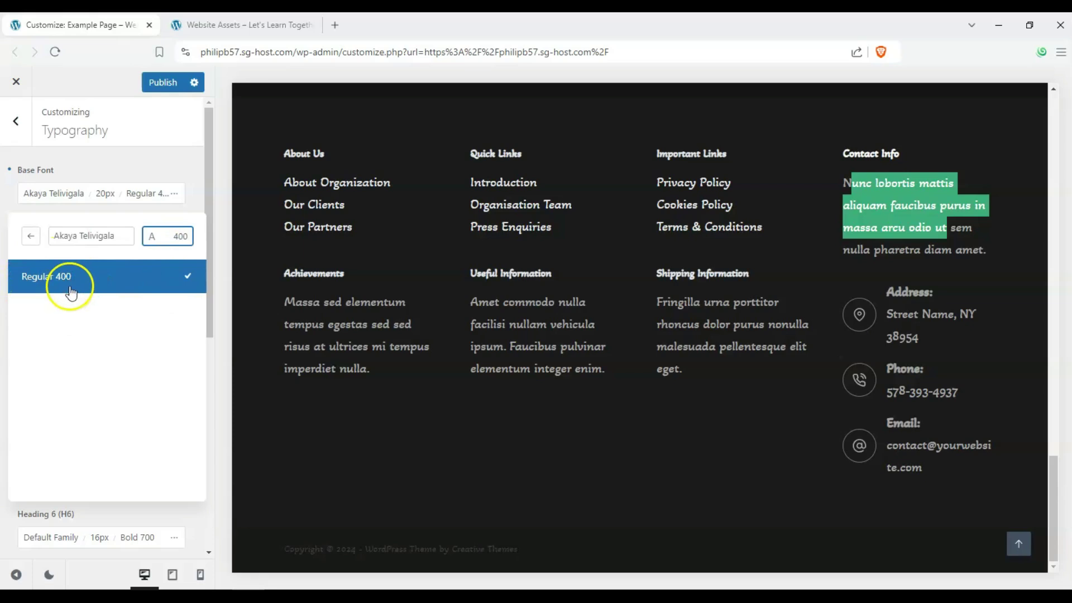
Step: Change the base font to Akshar and step its weight down to Regular 400
{"action": "left_click", "coordinate": [110, 236]}
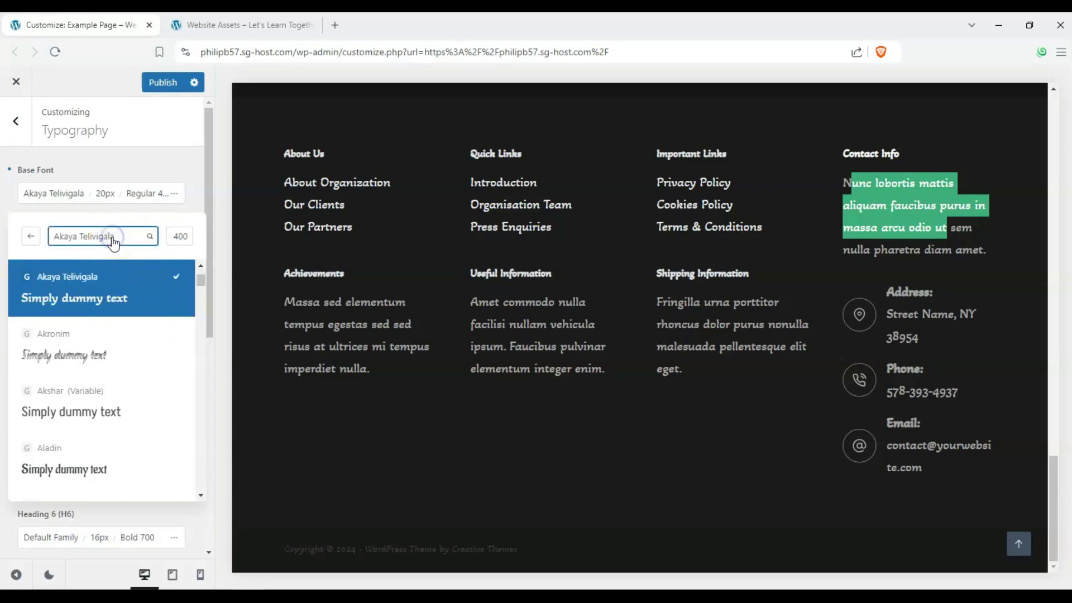
{"action": "left_click", "coordinate": [149, 416]}
{"action": "left_click", "coordinate": [174, 243]}
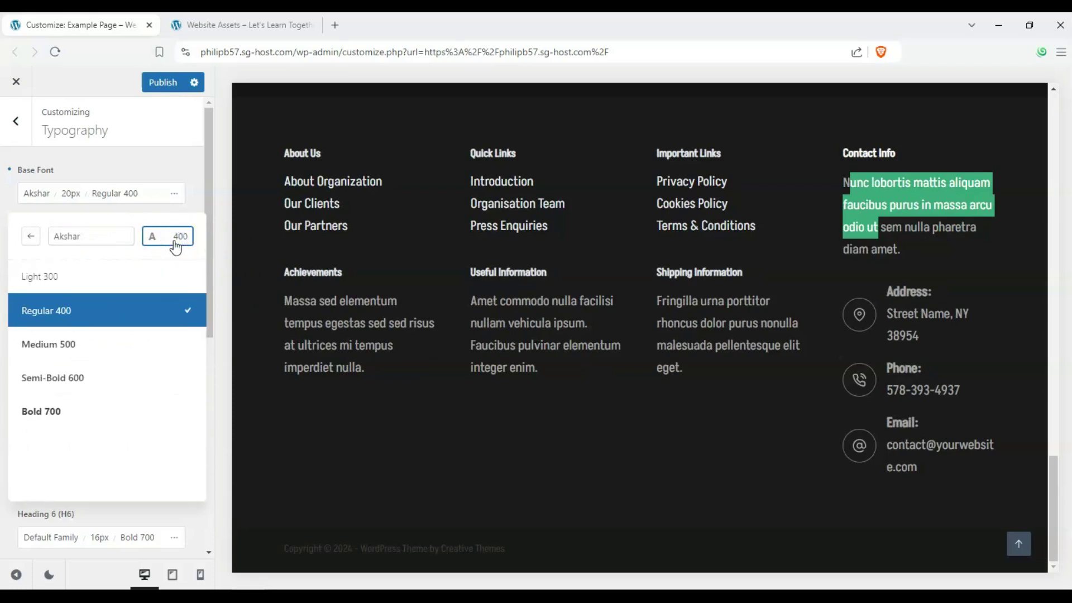
{"action": "left_click", "coordinate": [60, 412]}
{"action": "left_click", "coordinate": [84, 386]}
{"action": "left_click", "coordinate": [89, 346]}
{"action": "left_click", "coordinate": [97, 318]}
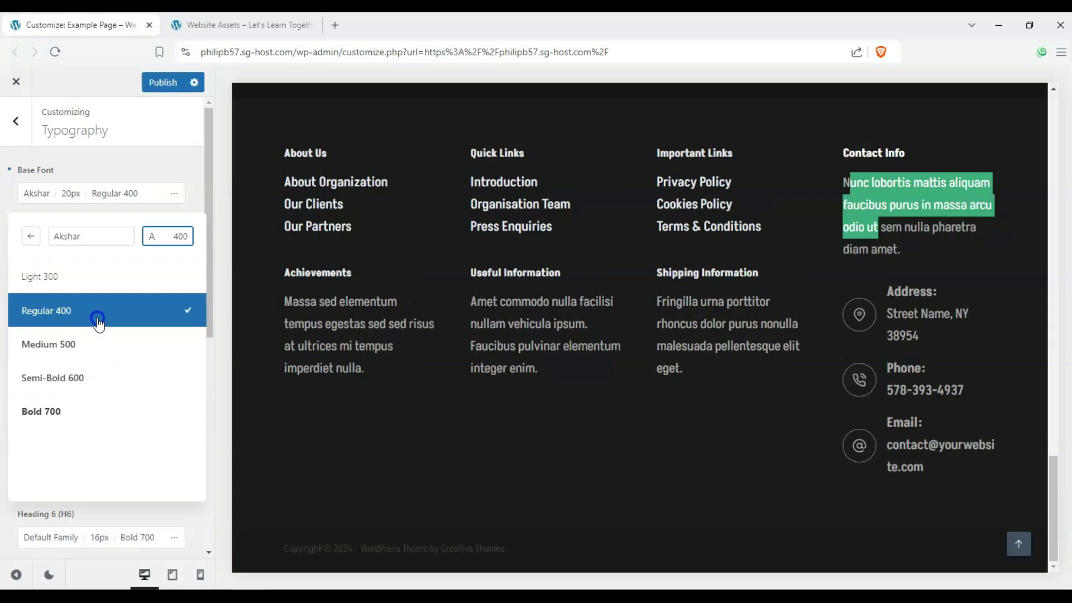
Step: Set the Heading 1 font to AR One Sans
{"action": "left_click", "coordinate": [95, 266]}
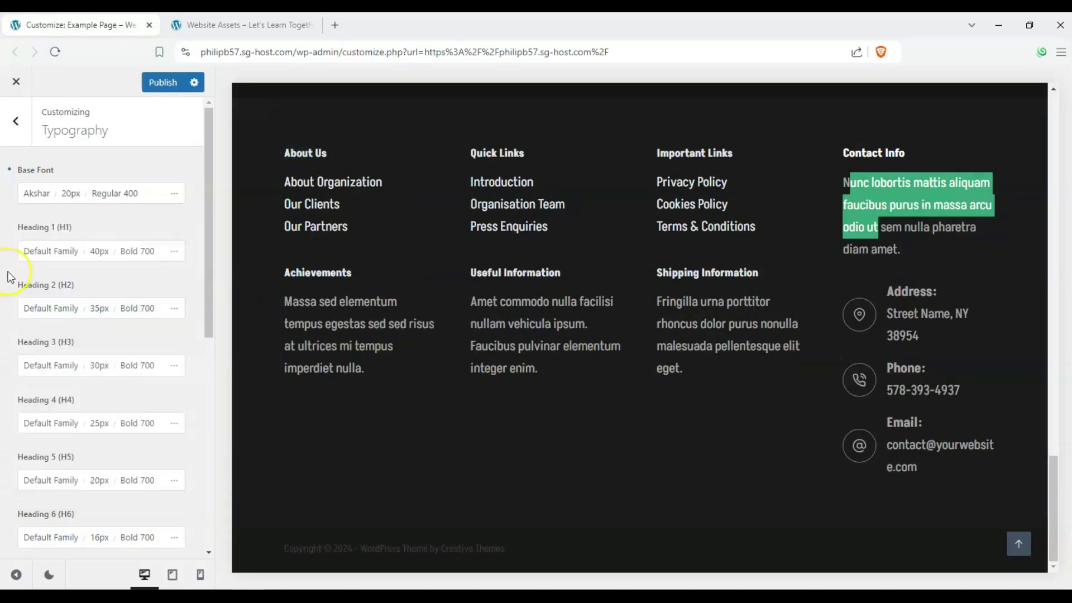
{"action": "scroll", "coordinate": [281, 296], "scroll_direction": "up", "scroll_amount": 10}
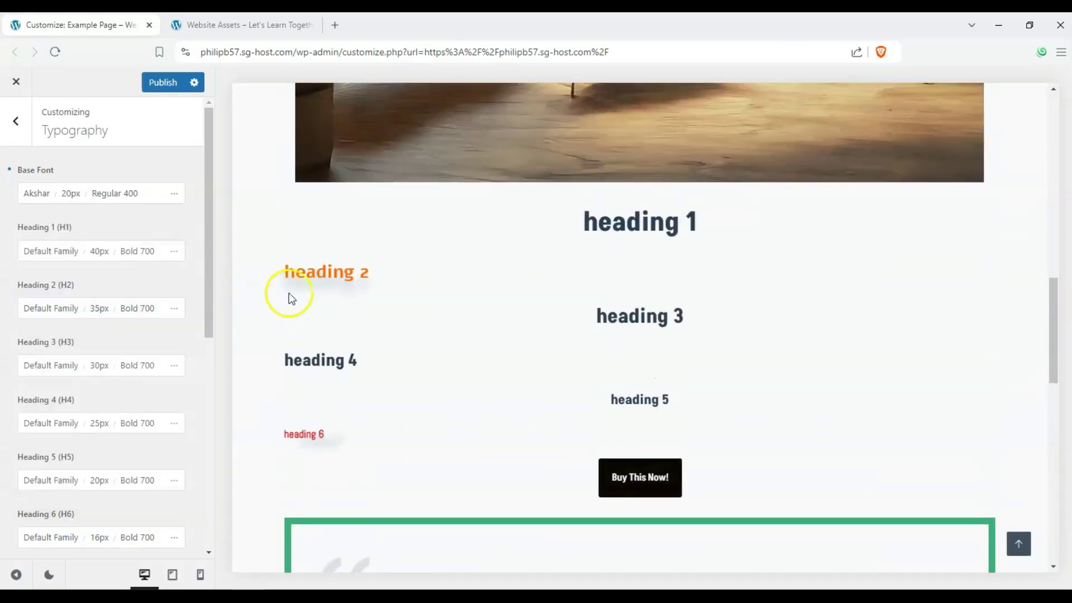
{"action": "left_click", "coordinate": [60, 254]}
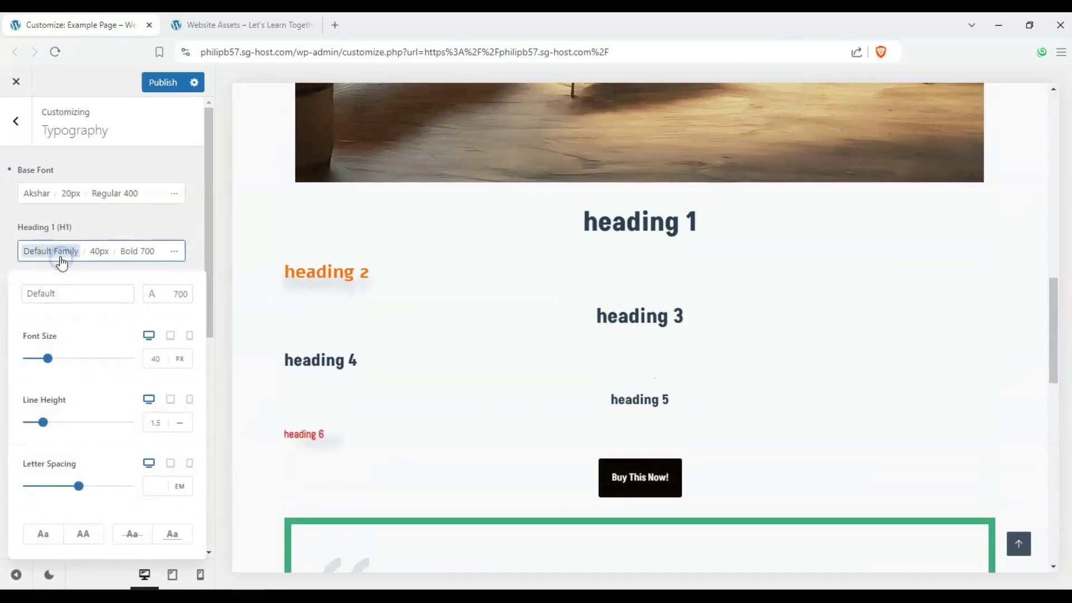
{"action": "left_click", "coordinate": [95, 295]}
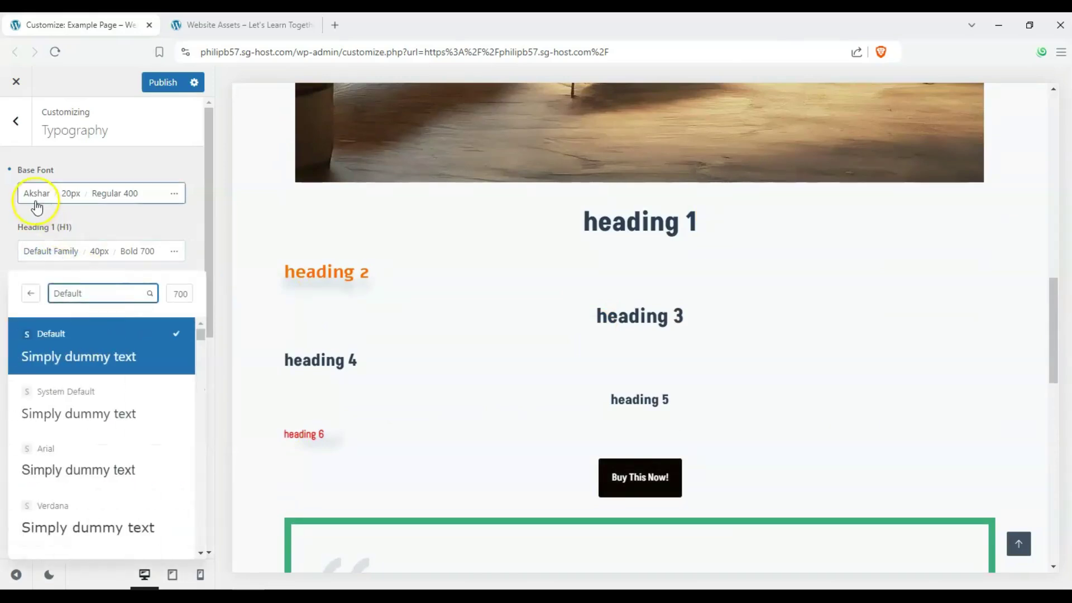
{"action": "scroll", "coordinate": [124, 375], "scroll_direction": "down", "scroll_amount": 10}
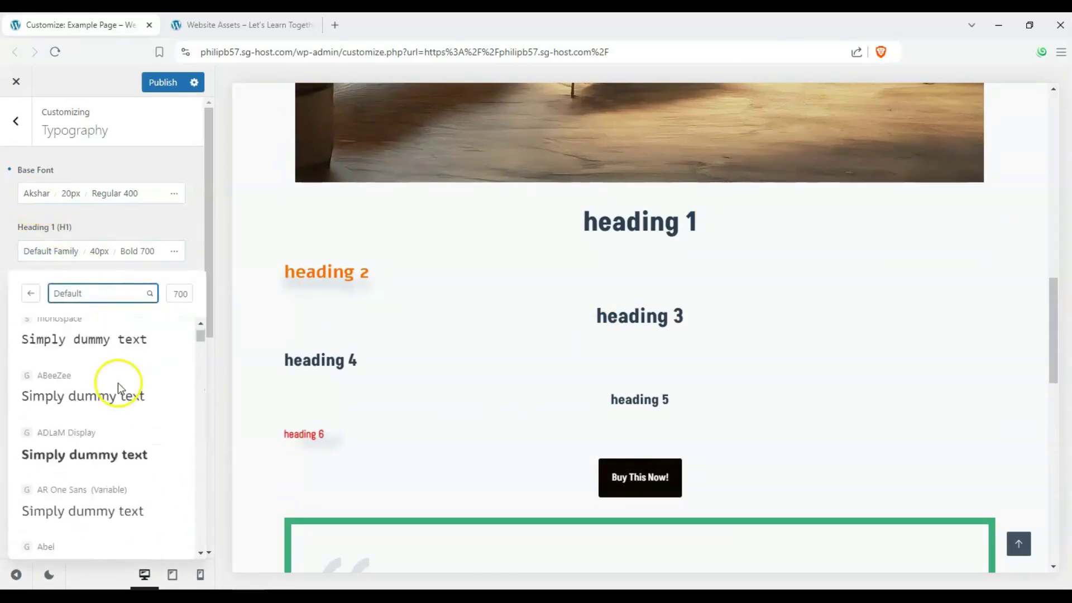
{"action": "left_click", "coordinate": [115, 376]}
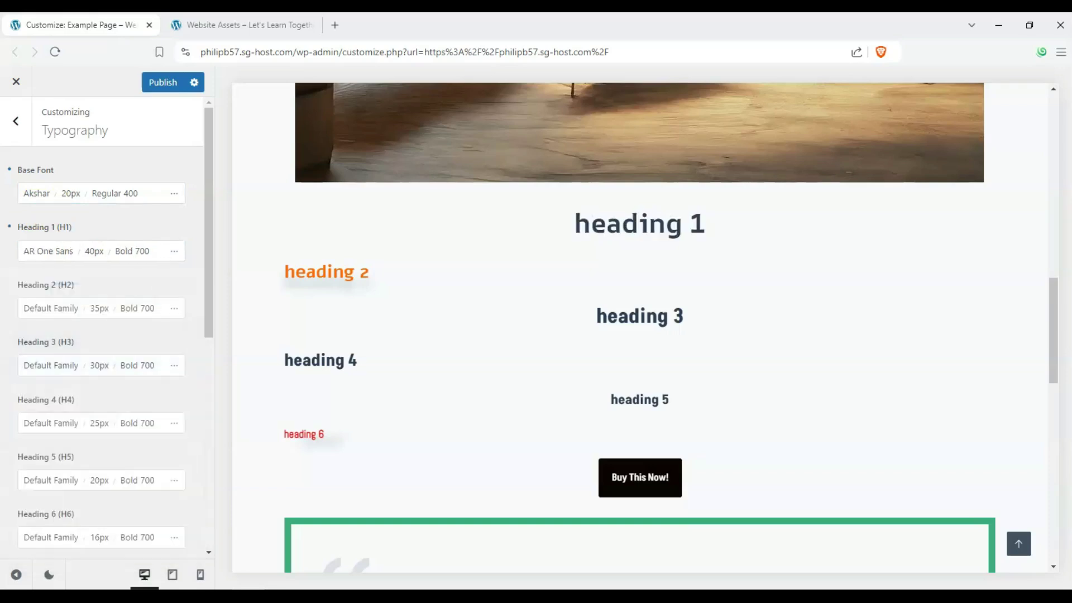
Step: After trying Akaya Telivigala and Akaya Kanadaka, set Heading 2 to Alegreya SC
{"action": "left_click", "coordinate": [65, 320]}
{"action": "left_click", "coordinate": [80, 313]}
{"action": "scroll", "coordinate": [98, 448], "scroll_direction": "down", "scroll_amount": 5}
{"action": "scroll", "coordinate": [98, 450], "scroll_direction": "down", "scroll_amount": 10}
{"action": "left_click", "coordinate": [98, 455]}
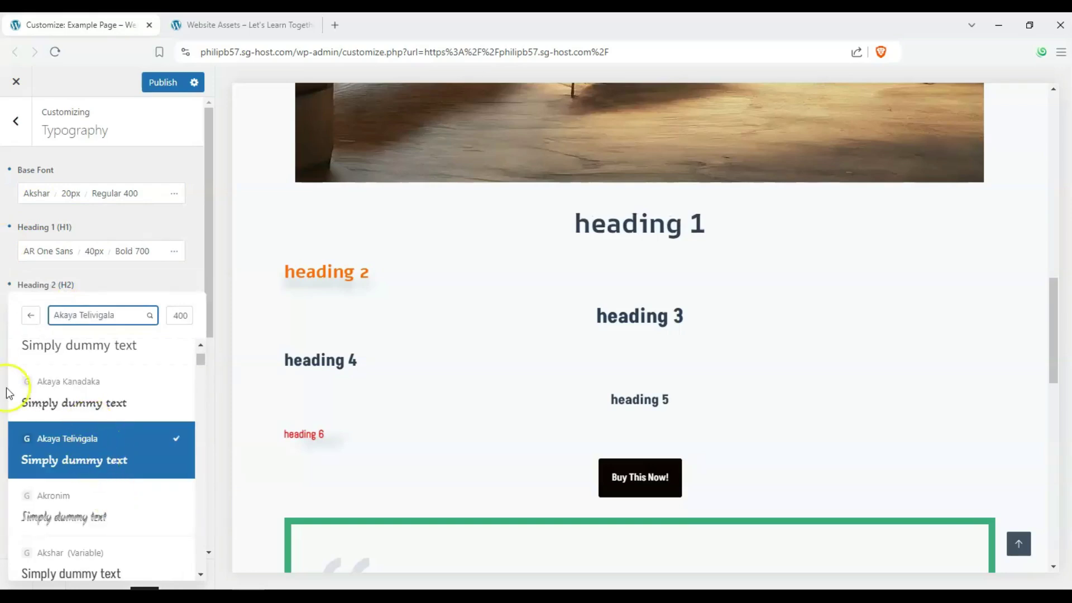
{"action": "left_click", "coordinate": [12, 399]}
{"action": "scroll", "coordinate": [119, 457], "scroll_direction": "down", "scroll_amount": 5}
{"action": "left_click", "coordinate": [110, 448]}
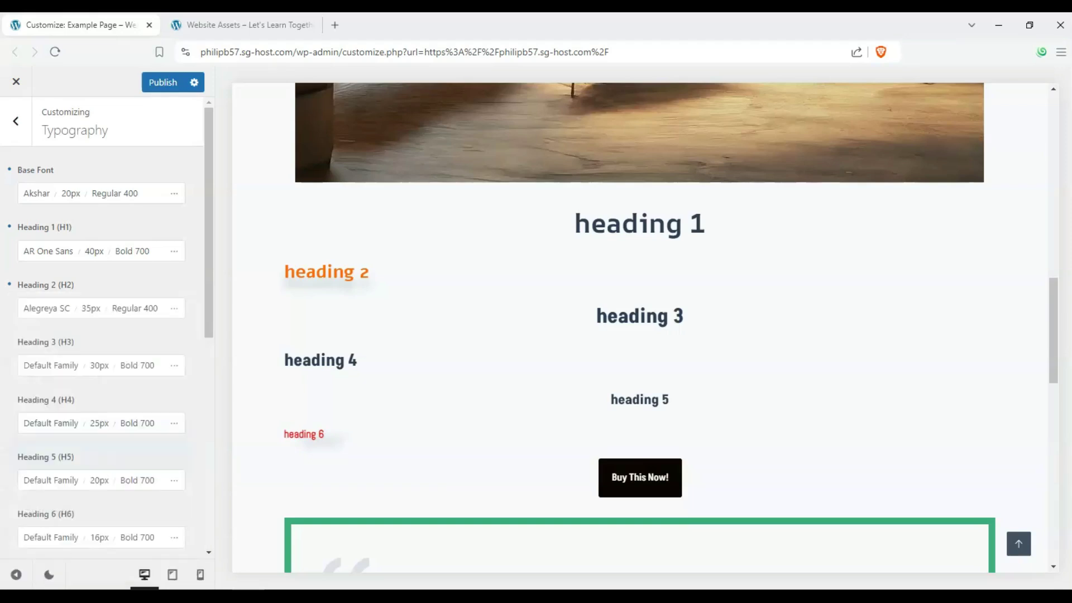
Step: Set the Heading 3 font to Impact
{"action": "left_click", "coordinate": [52, 366]}
{"action": "scroll", "coordinate": [138, 413], "scroll_direction": "down", "scroll_amount": 10}
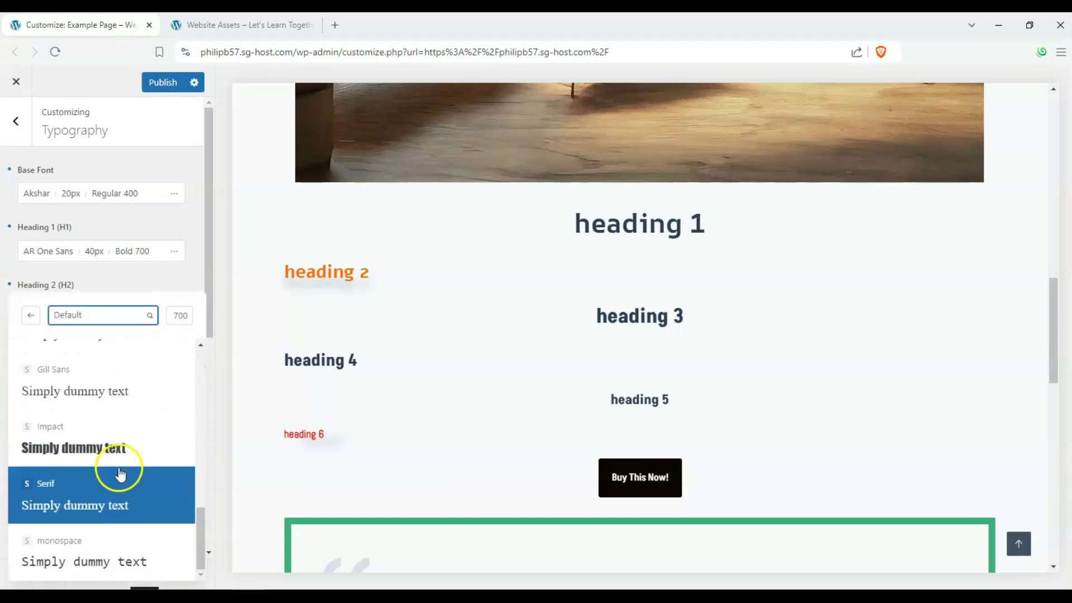
{"action": "left_click", "coordinate": [112, 451]}
{"action": "left_click", "coordinate": [26, 315]}
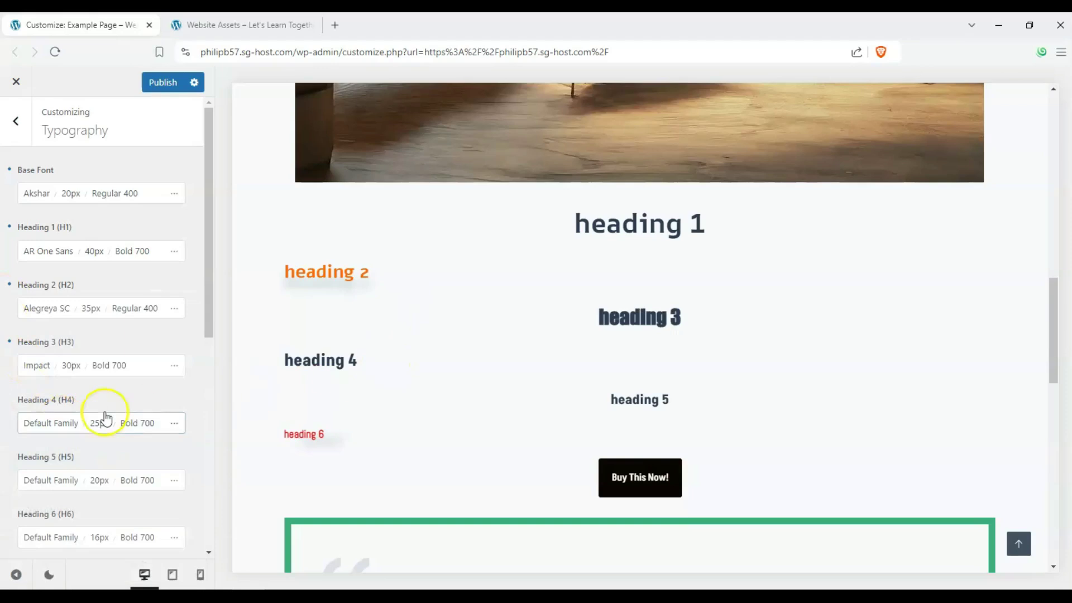
Step: Set Heading 4 to Gill Sans and Heading 5 to Monospace
{"action": "left_click", "coordinate": [55, 423]}
{"action": "scroll", "coordinate": [132, 318], "scroll_direction": "down", "scroll_amount": 5}
{"action": "left_click", "coordinate": [127, 299]}
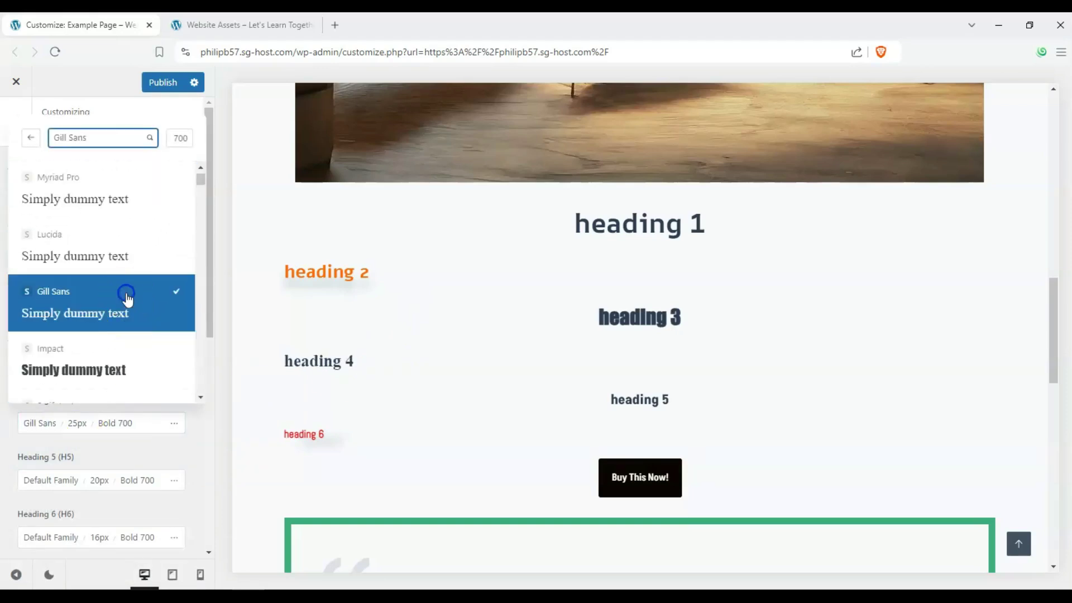
{"action": "left_click", "coordinate": [36, 480]}
{"action": "scroll", "coordinate": [101, 397], "scroll_direction": "down", "scroll_amount": 5}
{"action": "scroll", "coordinate": [101, 393], "scroll_direction": "down", "scroll_amount": 2}
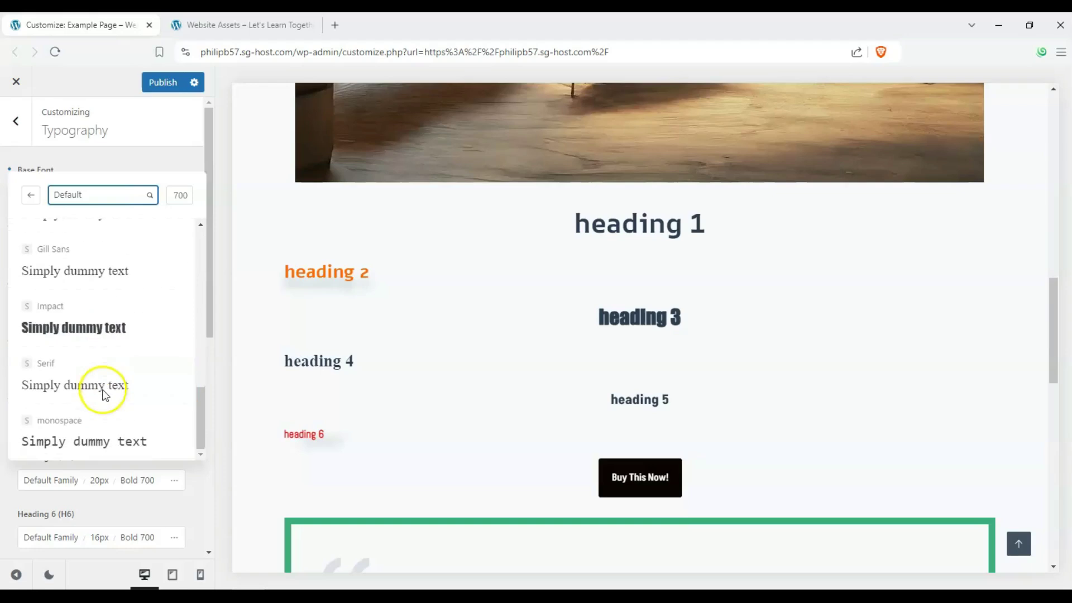
{"action": "left_click", "coordinate": [148, 446]}
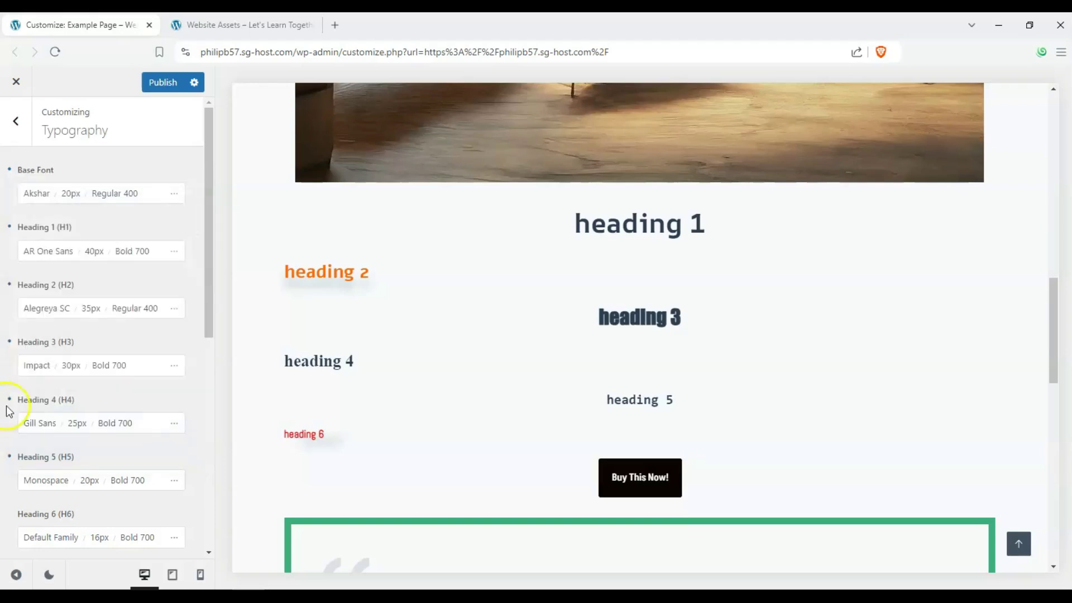
{"action": "scroll", "coordinate": [160, 263], "scroll_direction": "down", "scroll_amount": 1}
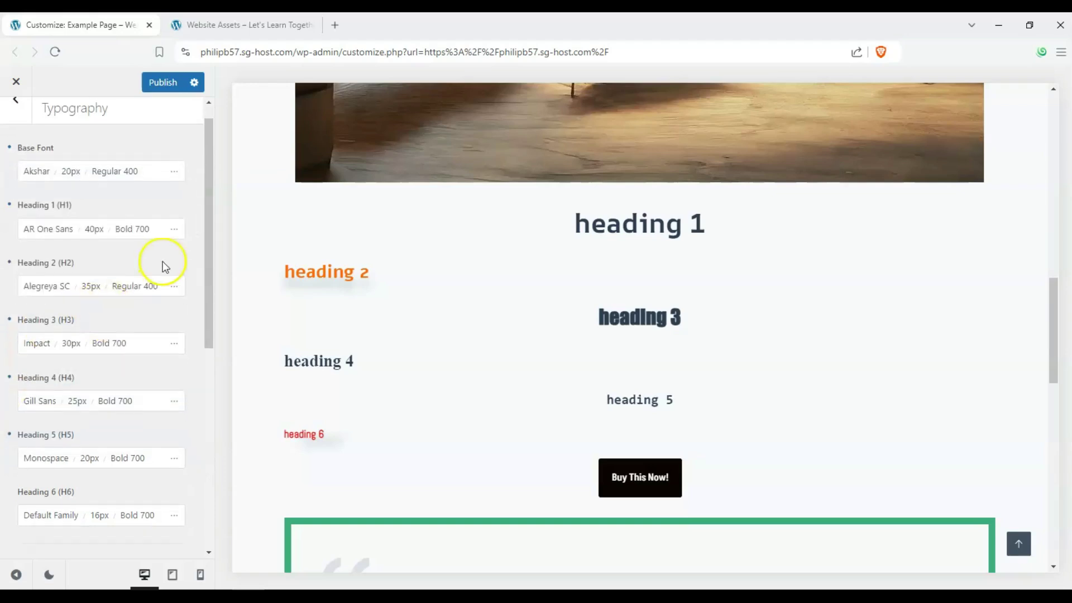
Step: Enlarge the Heading 1 font size to 75px
{"action": "left_click", "coordinate": [95, 229]}
{"action": "mouse_move", "coordinate": [50, 341]}
{"action": "left_mouse_down"}
{"action": "mouse_move", "coordinate": [39, 340]}
{"action": "mouse_move", "coordinate": [62, 337]}
{"action": "left_mouse_up"}
{"action": "left_click", "coordinate": [371, 313]}
Step: Set the Heading 2 font weight to Bold 700
{"action": "scroll", "coordinate": [371, 313], "scroll_direction": "up", "scroll_amount": 6}
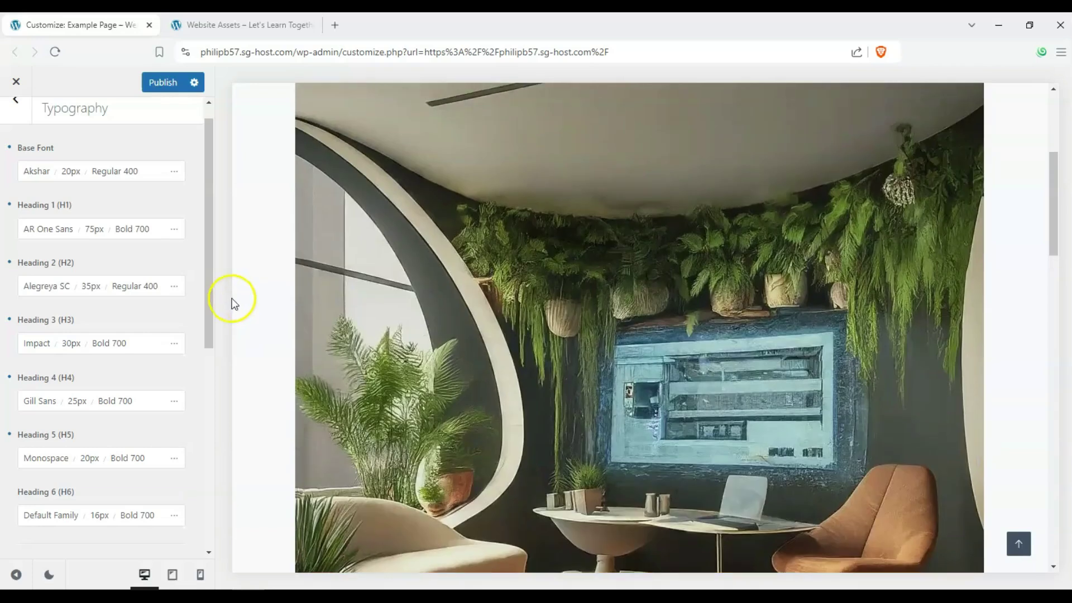
{"action": "scroll", "coordinate": [364, 270], "scroll_direction": "up", "scroll_amount": 4}
{"action": "scroll", "coordinate": [316, 246], "scroll_direction": "down", "scroll_amount": 10}
{"action": "scroll", "coordinate": [302, 235], "scroll_direction": "up", "scroll_amount": 2}
{"action": "scroll", "coordinate": [47, 310], "scroll_direction": "down", "scroll_amount": 2}
{"action": "scroll", "coordinate": [48, 308], "scroll_direction": "up", "scroll_amount": 2}
{"action": "left_click", "coordinate": [38, 261]}
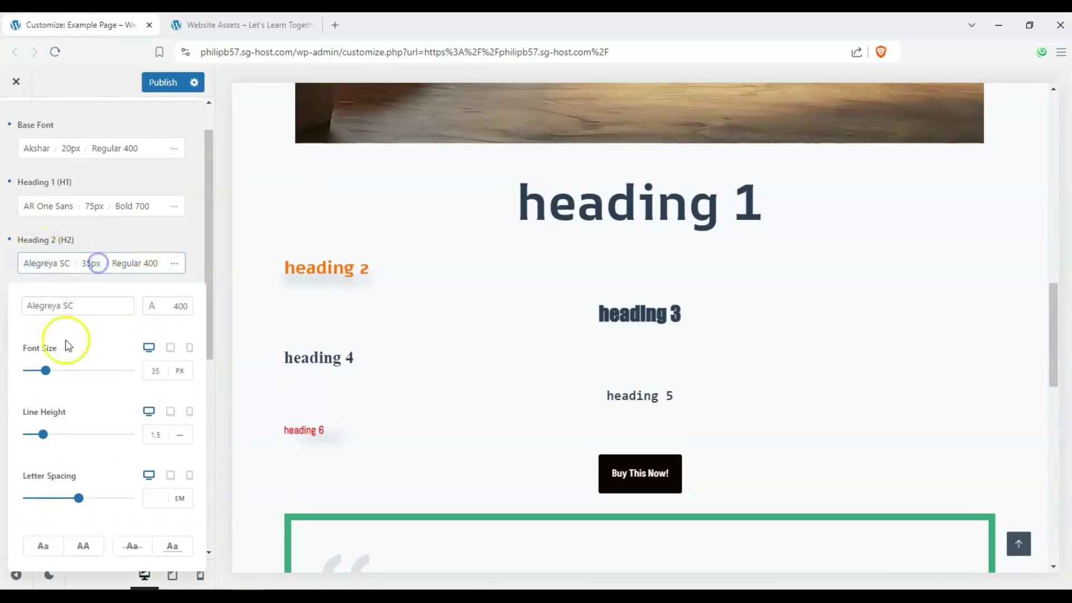
{"action": "left_click", "coordinate": [161, 311]}
{"action": "left_click", "coordinate": [96, 480]}
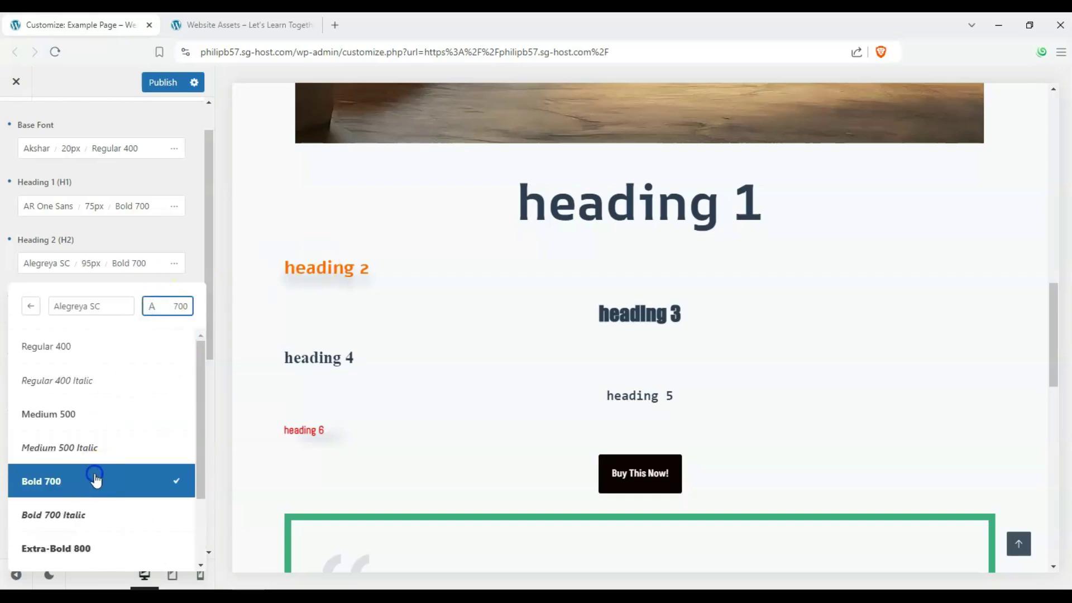
{"action": "scroll", "coordinate": [20, 271], "scroll_direction": "down", "scroll_amount": 5}
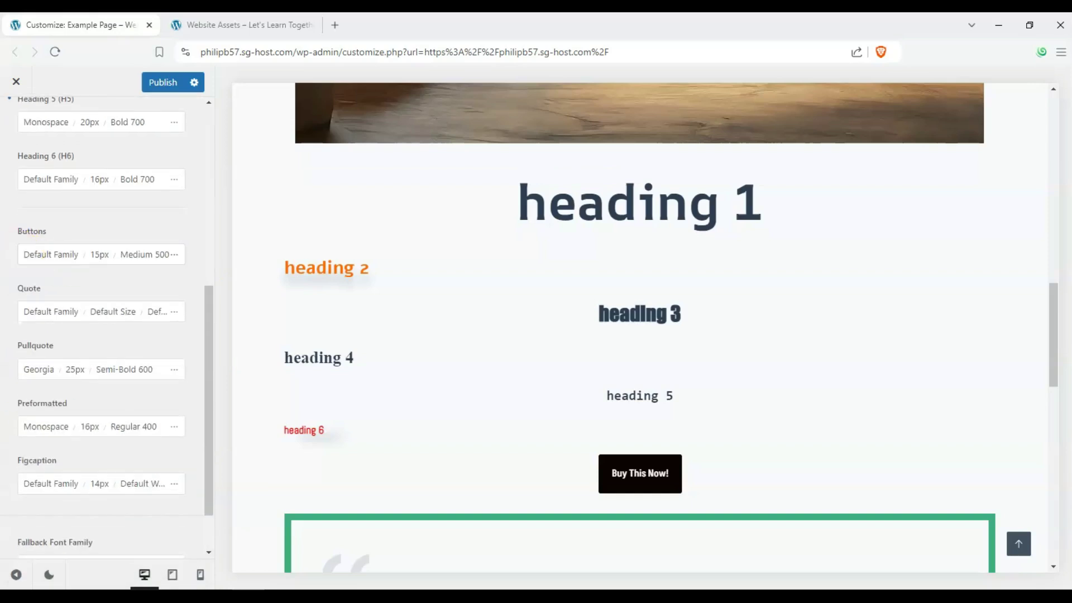
Step: Try Impact and ABeeZee for the button font, then settle on Advent Pro
{"action": "scroll", "coordinate": [465, 308], "scroll_direction": "down", "scroll_amount": 5}
{"action": "left_click", "coordinate": [50, 255]}
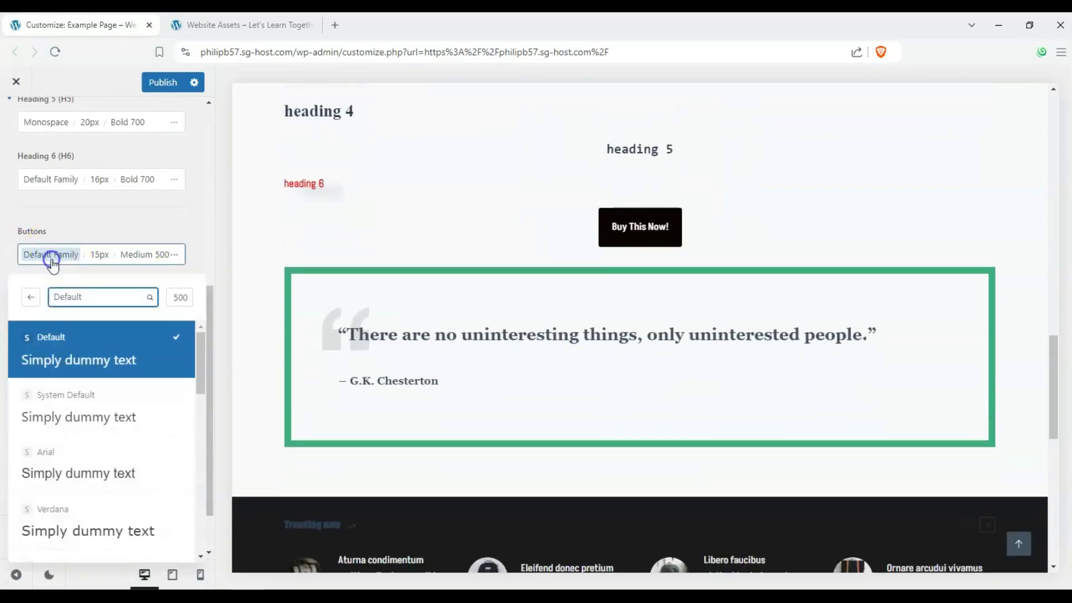
{"action": "scroll", "coordinate": [131, 374], "scroll_direction": "down", "scroll_amount": 5}
{"action": "left_click", "coordinate": [106, 429]}
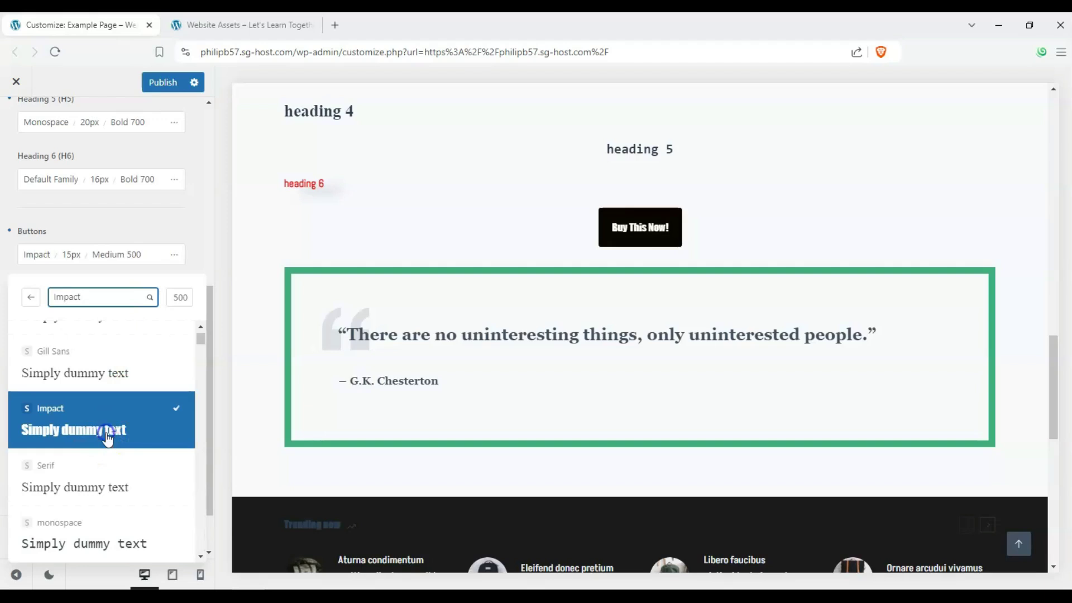
{"action": "scroll", "coordinate": [111, 434], "scroll_direction": "down", "scroll_amount": 3}
{"action": "left_click", "coordinate": [125, 369]}
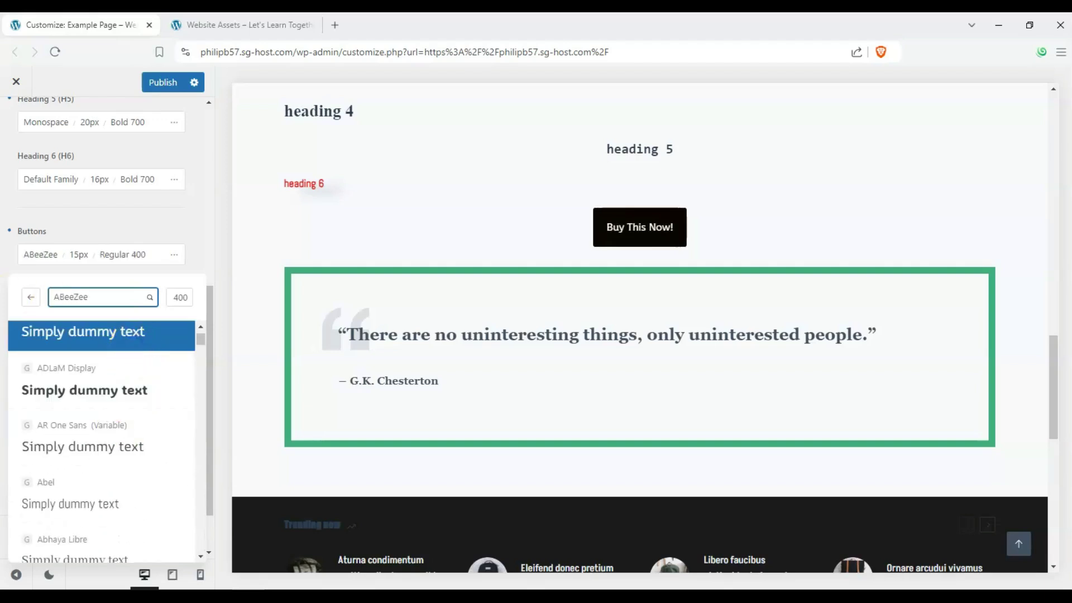
{"action": "left_click", "coordinate": [79, 252]}
{"action": "left_click", "coordinate": [50, 252]}
{"action": "scroll", "coordinate": [149, 391], "scroll_direction": "down", "scroll_amount": 5}
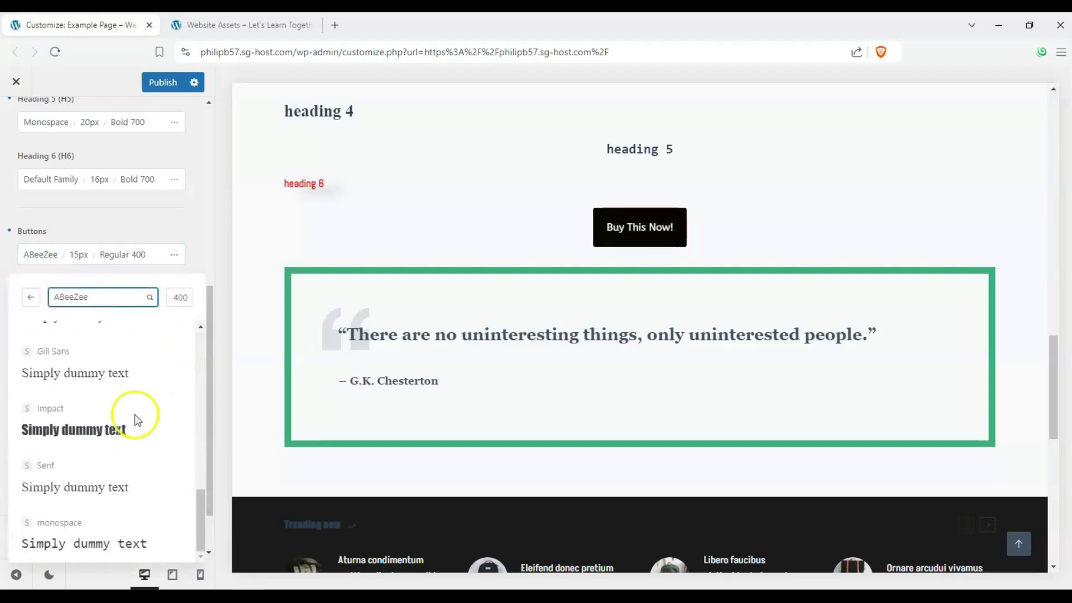
{"action": "scroll", "coordinate": [167, 396], "scroll_direction": "down", "scroll_amount": 6}
{"action": "left_click", "coordinate": [143, 435]}
Step: Size the Advent Pro button text to 32px, adjust its spacing, and review the preview
{"action": "left_click", "coordinate": [31, 298]}
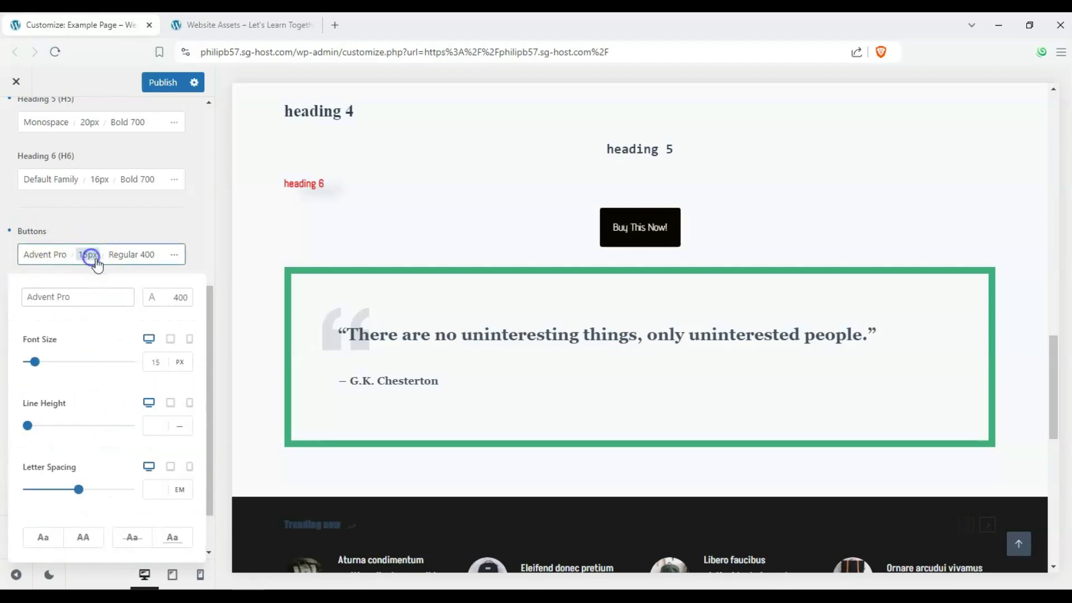
{"action": "left_click_drag", "start_coordinate": [49, 366], "coordinate": [47, 363]}
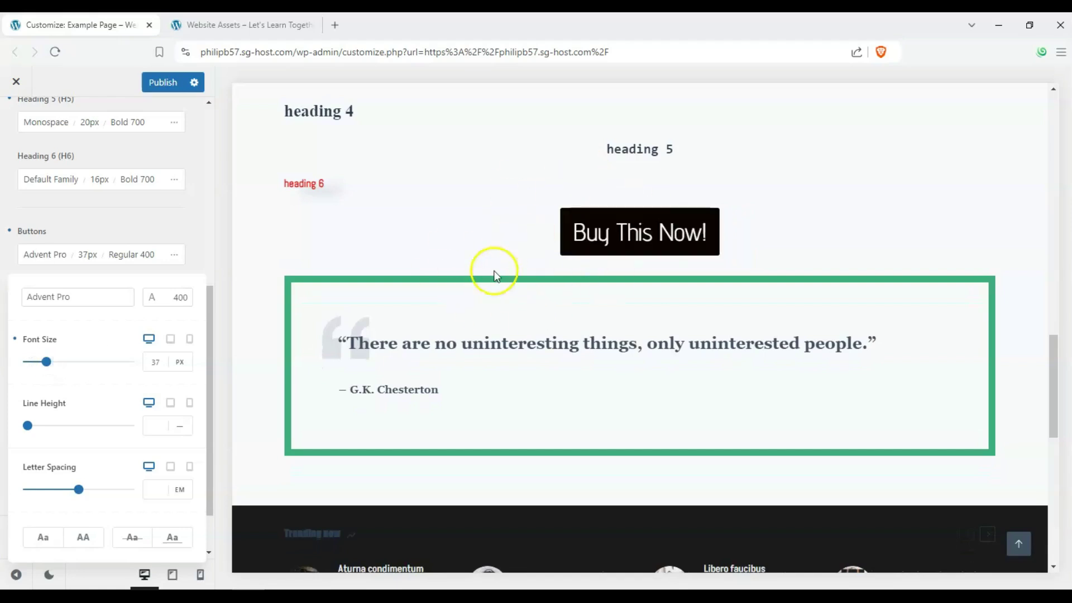
{"action": "left_click", "coordinate": [40, 363]}
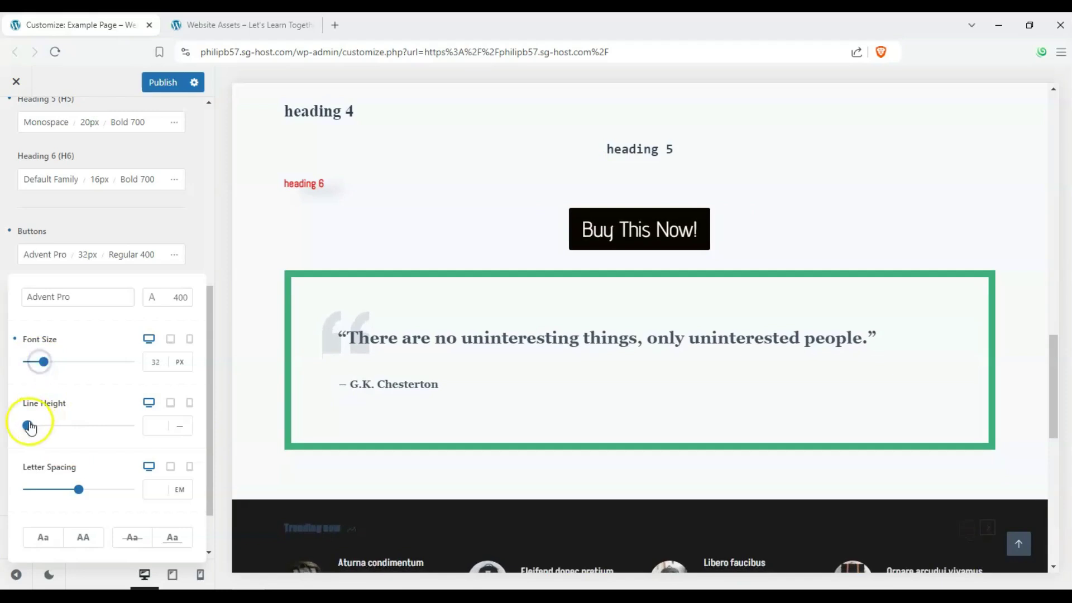
{"action": "mouse_move", "coordinate": [78, 489]}
{"action": "left_mouse_down"}
{"action": "mouse_move", "coordinate": [95, 498]}
{"action": "mouse_move", "coordinate": [80, 491]}
{"action": "left_mouse_up"}
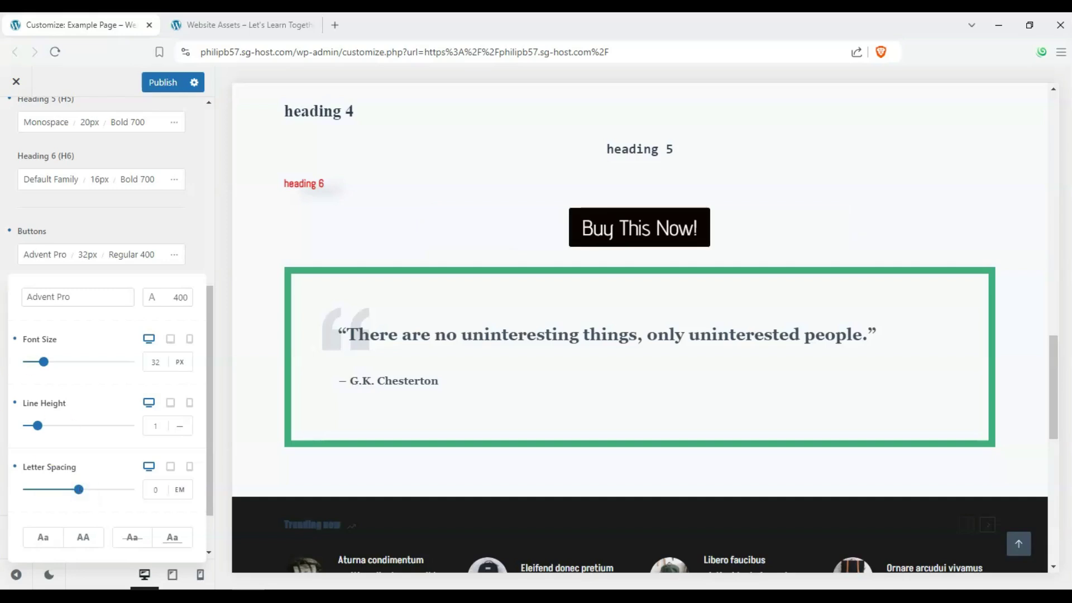
{"action": "left_click", "coordinate": [189, 235]}
{"action": "scroll", "coordinate": [324, 304], "scroll_direction": "up", "scroll_amount": 3}
{"action": "scroll", "coordinate": [917, 191], "scroll_direction": "down", "scroll_amount": 6}
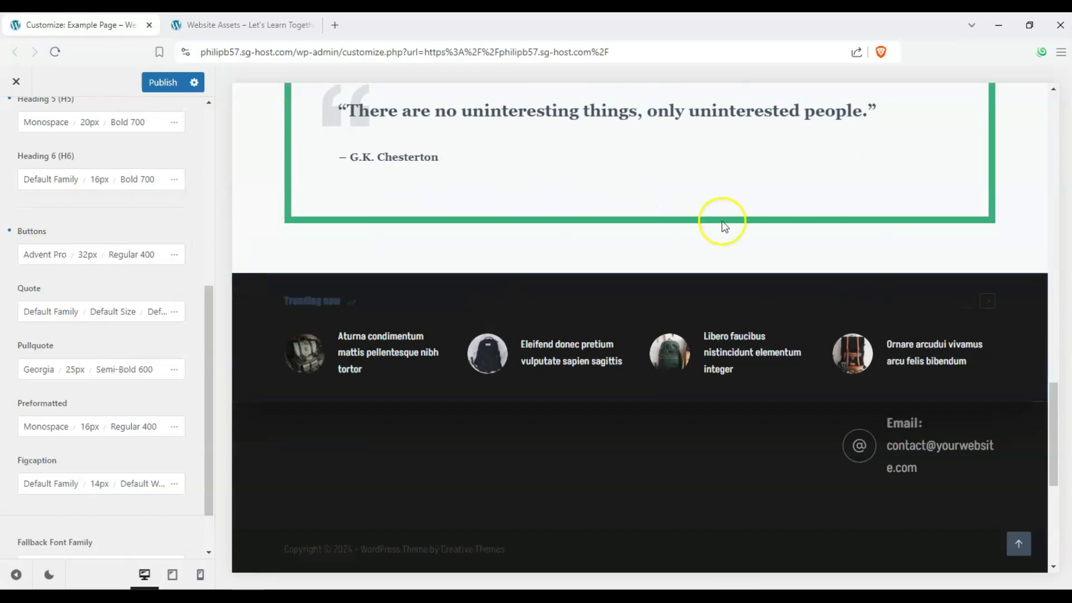
{"action": "scroll", "coordinate": [773, 221], "scroll_direction": "up", "scroll_amount": 10}
{"action": "scroll", "coordinate": [889, 179], "scroll_direction": "up", "scroll_amount": 5}
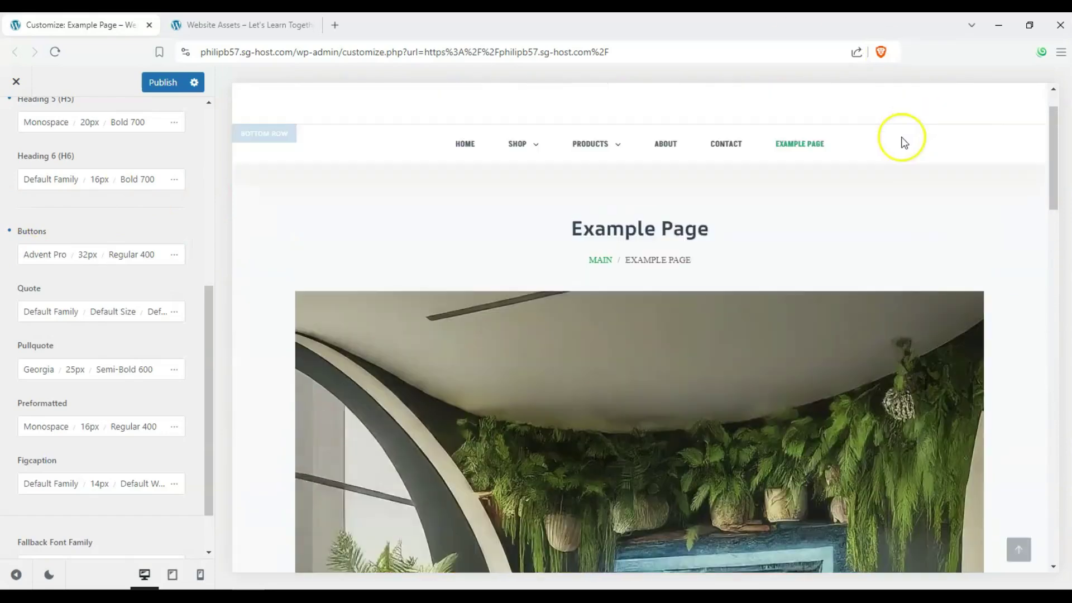
{"action": "scroll", "coordinate": [904, 183], "scroll_direction": "down", "scroll_amount": 10}
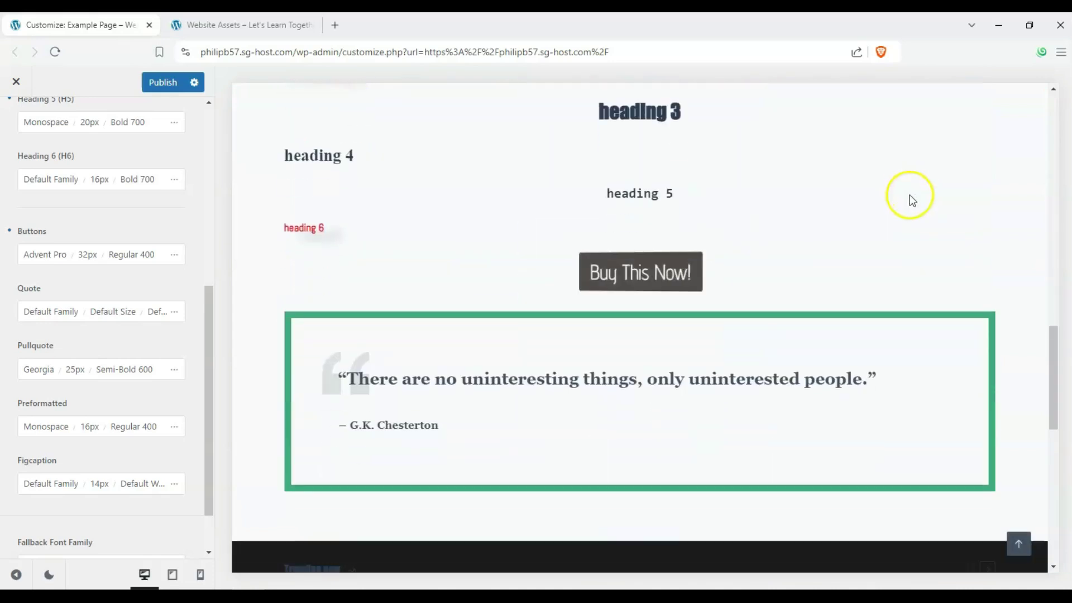
{"action": "scroll", "coordinate": [909, 196], "scroll_direction": "up", "scroll_amount": 3}
Step: Search 'cour' and set the quote font to Courier Prime
{"action": "scroll", "coordinate": [69, 329], "scroll_direction": "down", "scroll_amount": 1}
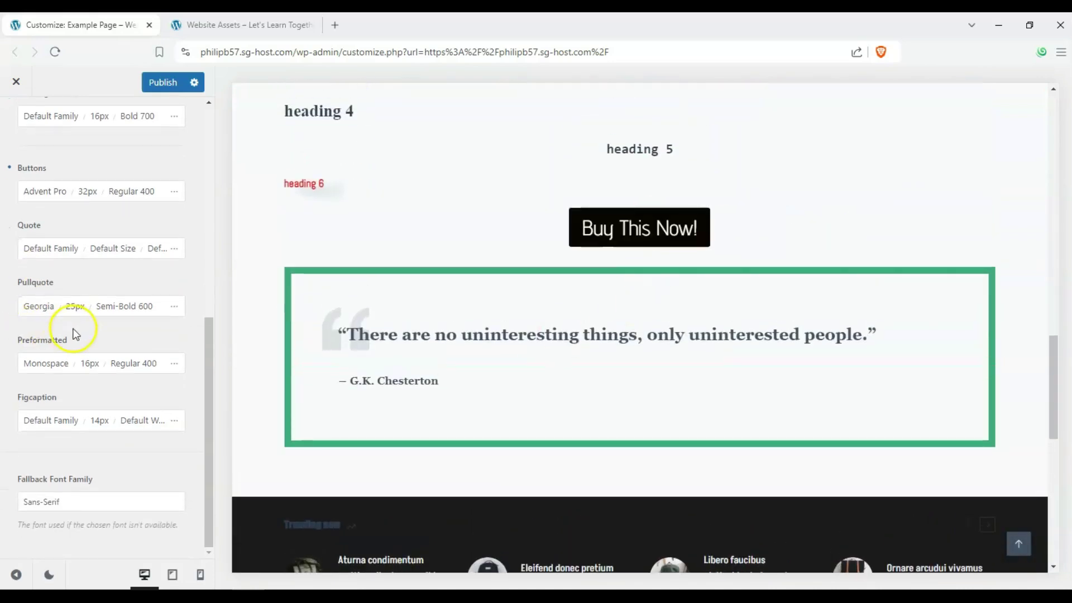
{"action": "left_click", "coordinate": [46, 251]}
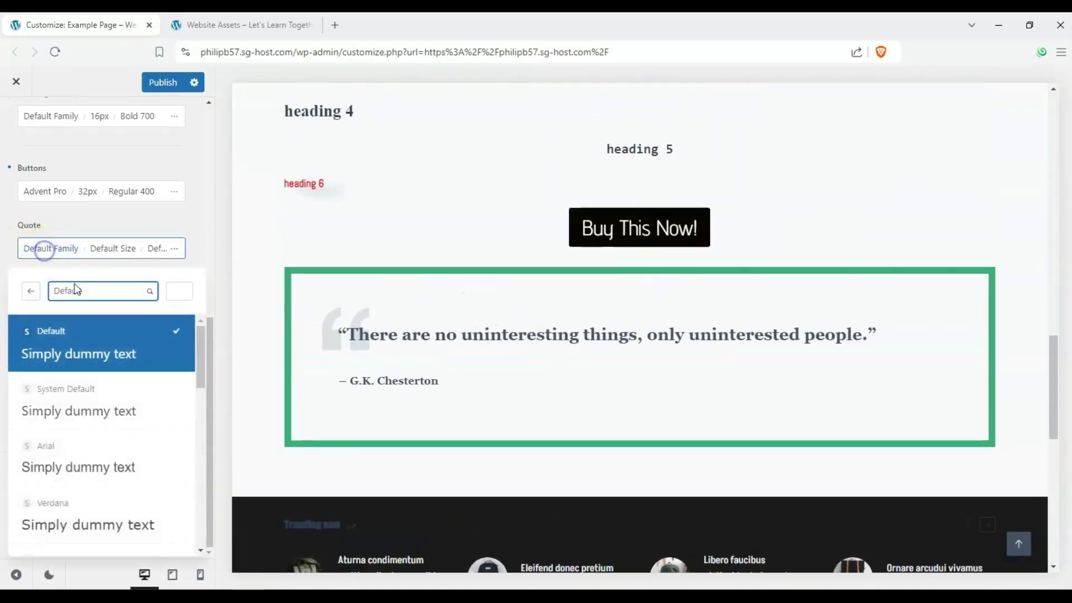
{"action": "scroll", "coordinate": [162, 391], "scroll_direction": "down", "scroll_amount": 4}
{"action": "left_click", "coordinate": [96, 289]}
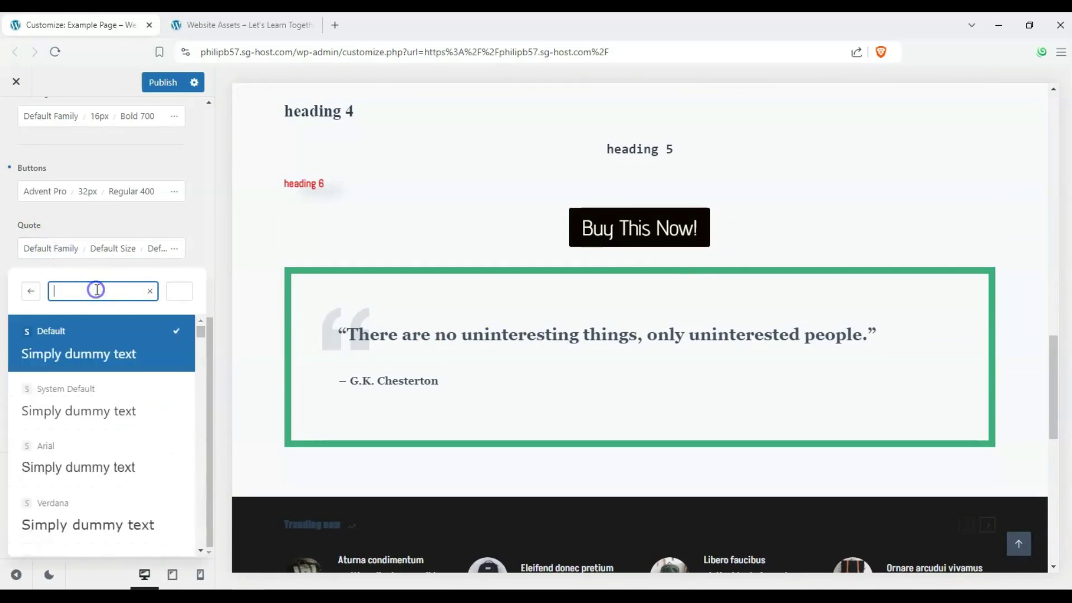
{"action": "type", "text": "cour"}
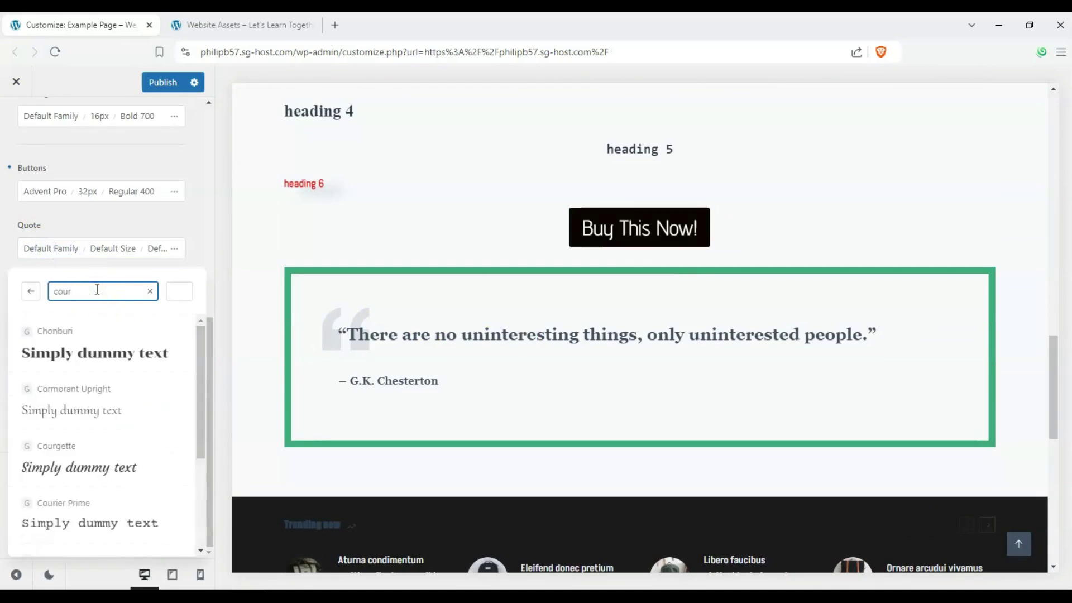
{"action": "scroll", "coordinate": [105, 370], "scroll_direction": "down", "scroll_amount": 2}
{"action": "left_click", "coordinate": [109, 373]}
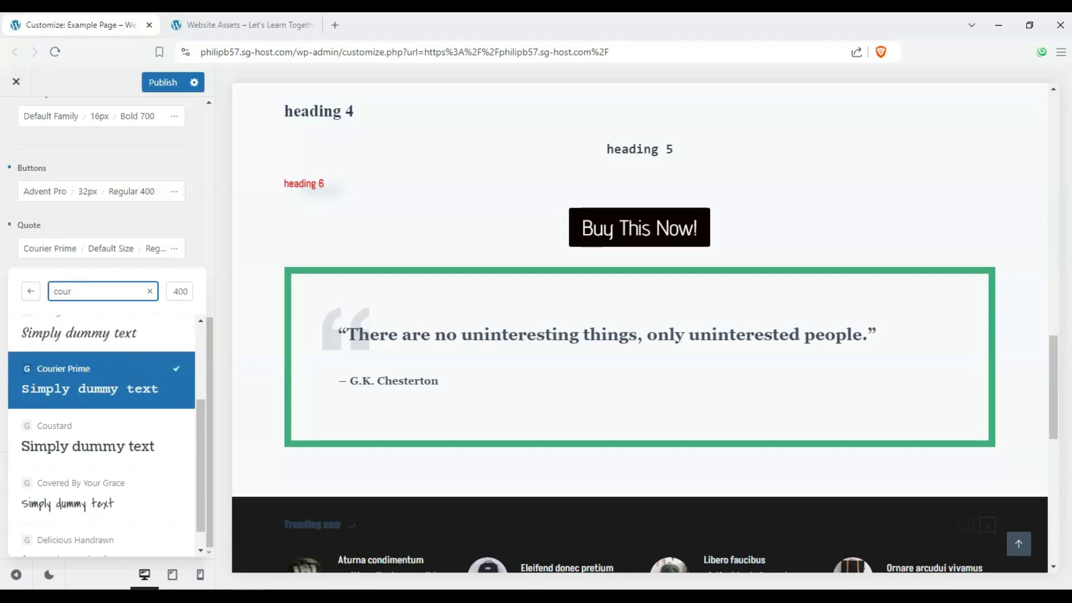
{"action": "left_click", "coordinate": [4, 306]}
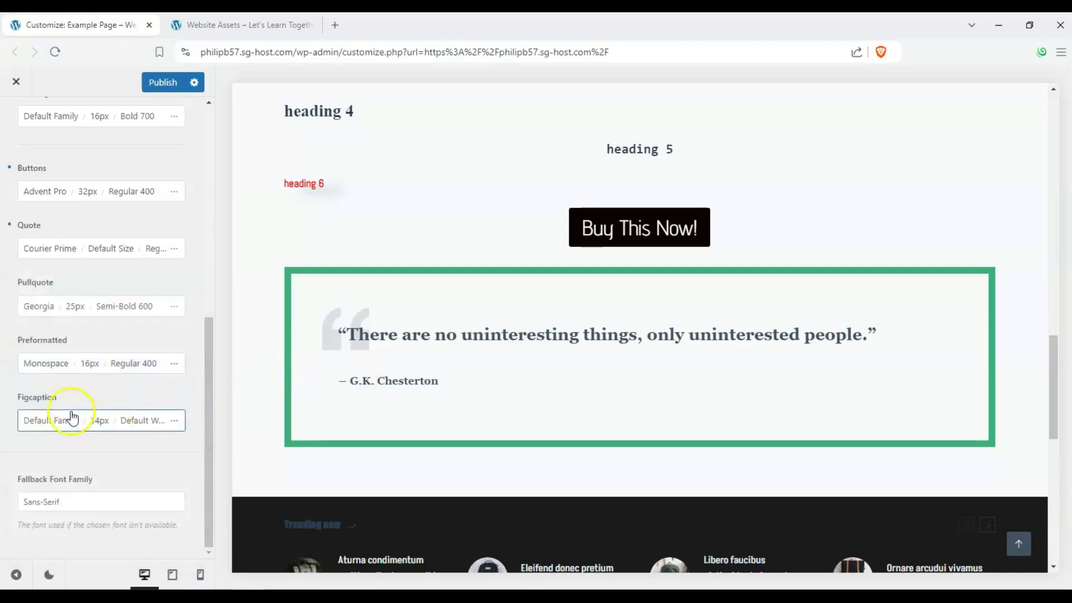
Step: Set preformatted text to Impact and figcaptions to Verdana, then preview the Contact page
{"action": "left_click", "coordinate": [52, 364]}
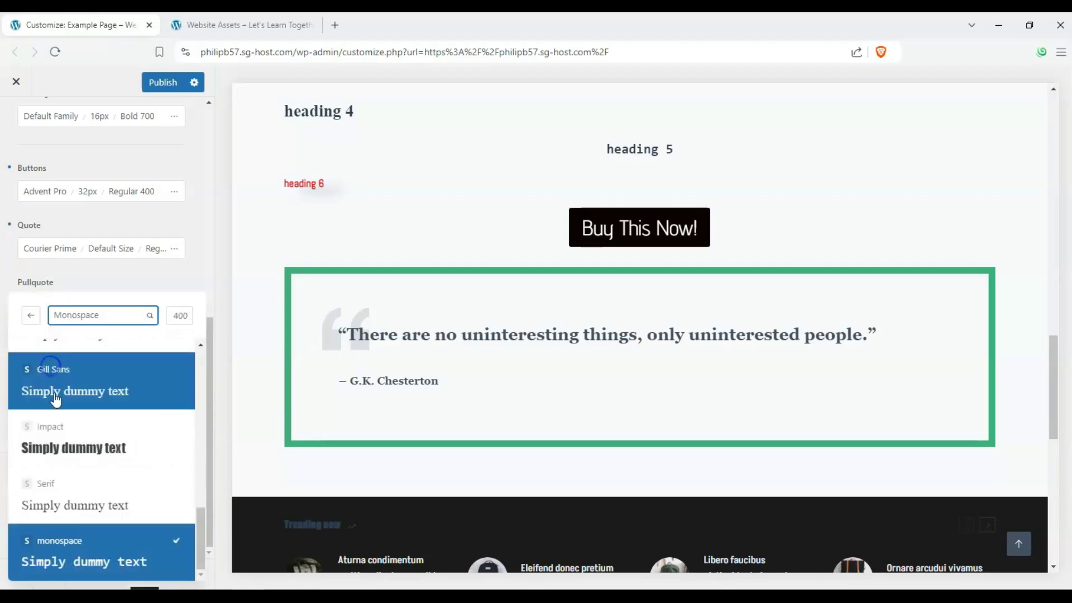
{"action": "left_click", "coordinate": [95, 439]}
{"action": "left_click", "coordinate": [71, 272]}
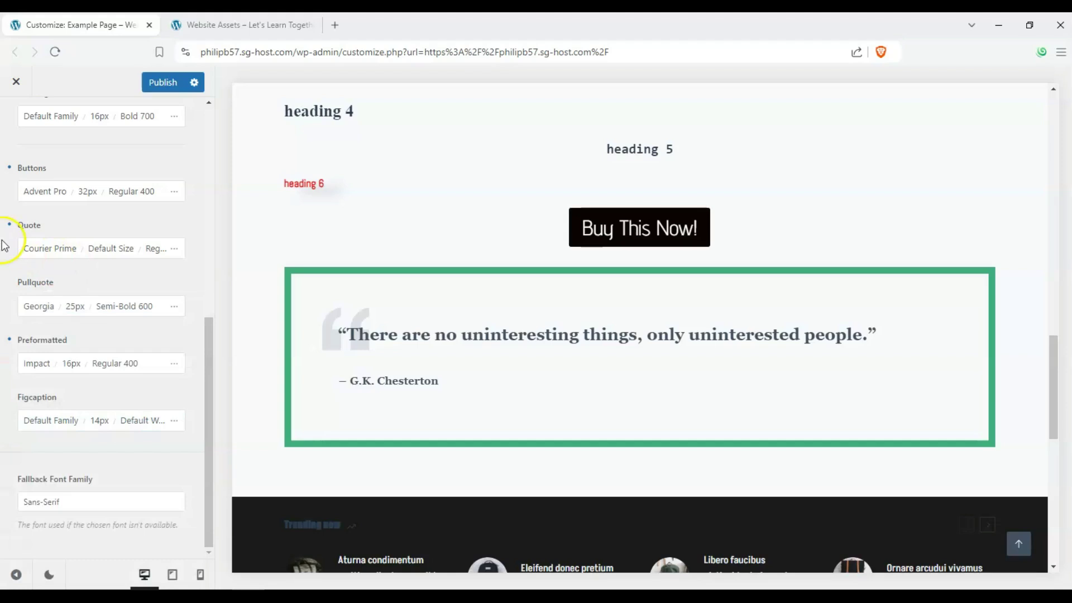
{"action": "left_click", "coordinate": [39, 420]}
{"action": "left_click", "coordinate": [62, 384]}
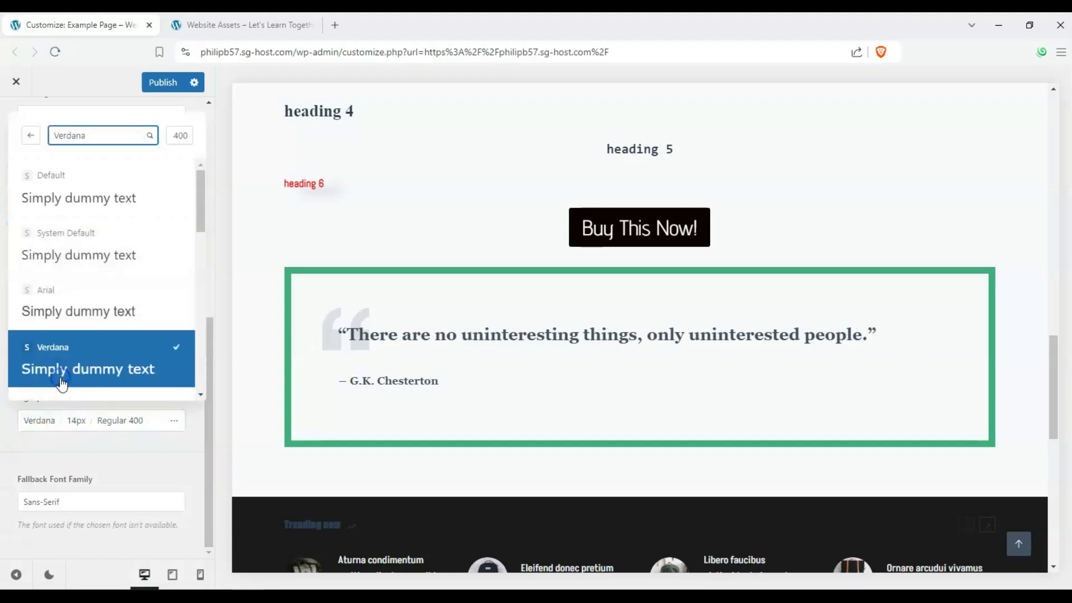
{"action": "left_click", "coordinate": [8, 452]}
{"action": "scroll", "coordinate": [392, 407], "scroll_direction": "up", "scroll_amount": 10}
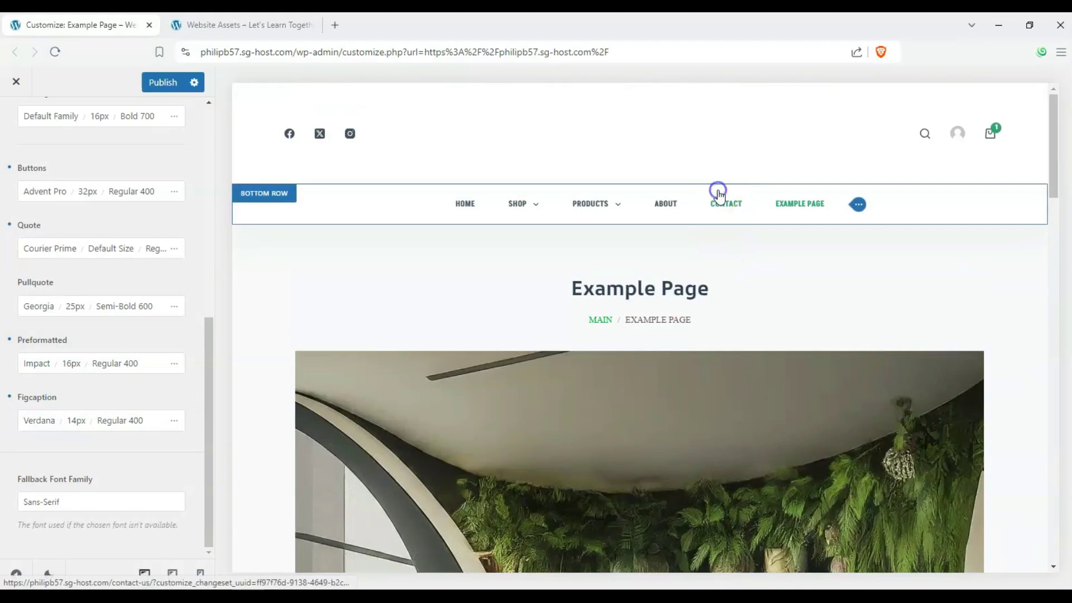
{"action": "left_click", "coordinate": [718, 193]}
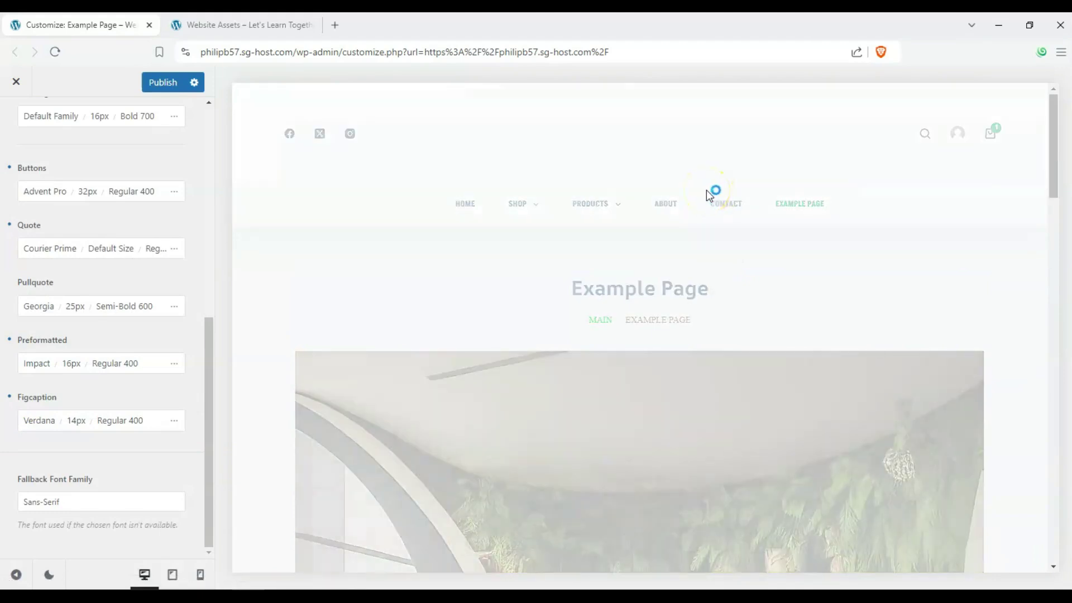
Step: Scroll through the Contact page preview to check the new fonts
{"action": "scroll", "coordinate": [65, 270], "scroll_direction": "up", "scroll_amount": 8}
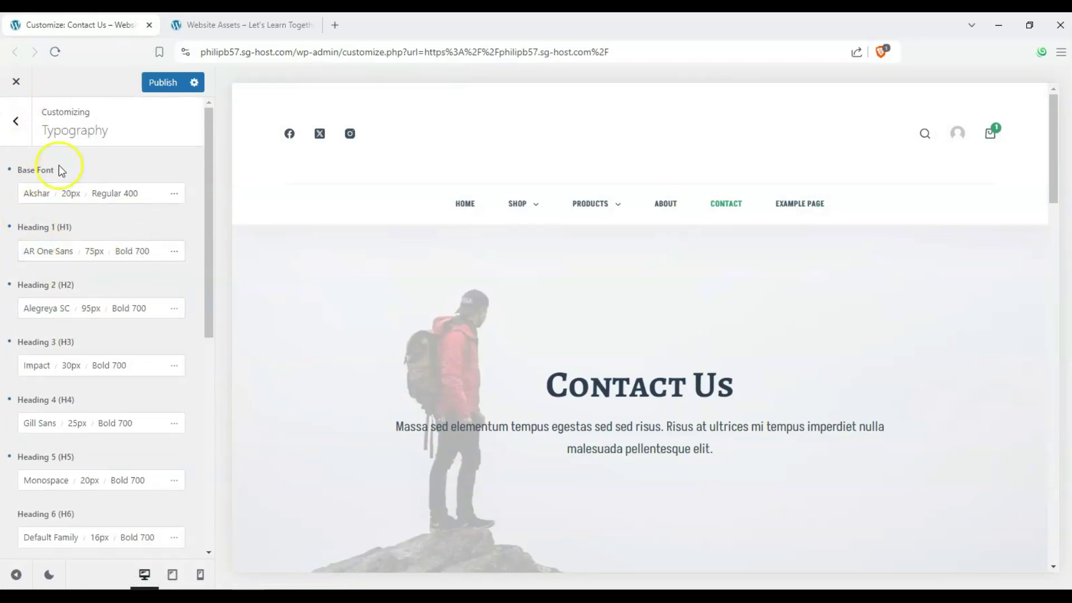
{"action": "scroll", "coordinate": [552, 363], "scroll_direction": "down", "scroll_amount": 2}
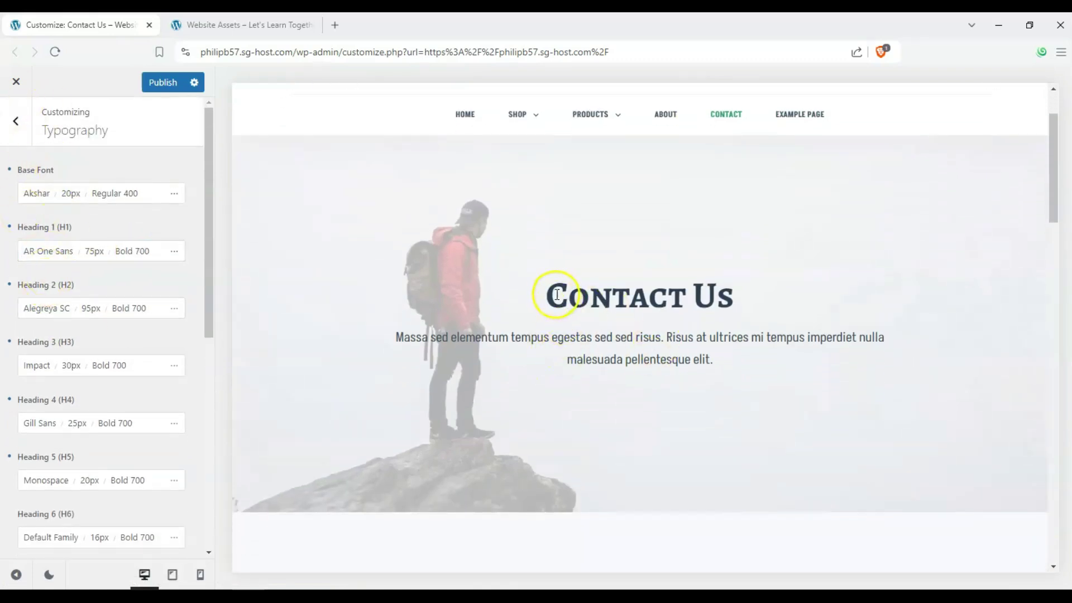
{"action": "left_click_drag", "start_coordinate": [557, 294], "coordinate": [739, 302]}
{"action": "scroll", "coordinate": [739, 302], "scroll_direction": "down", "scroll_amount": 5}
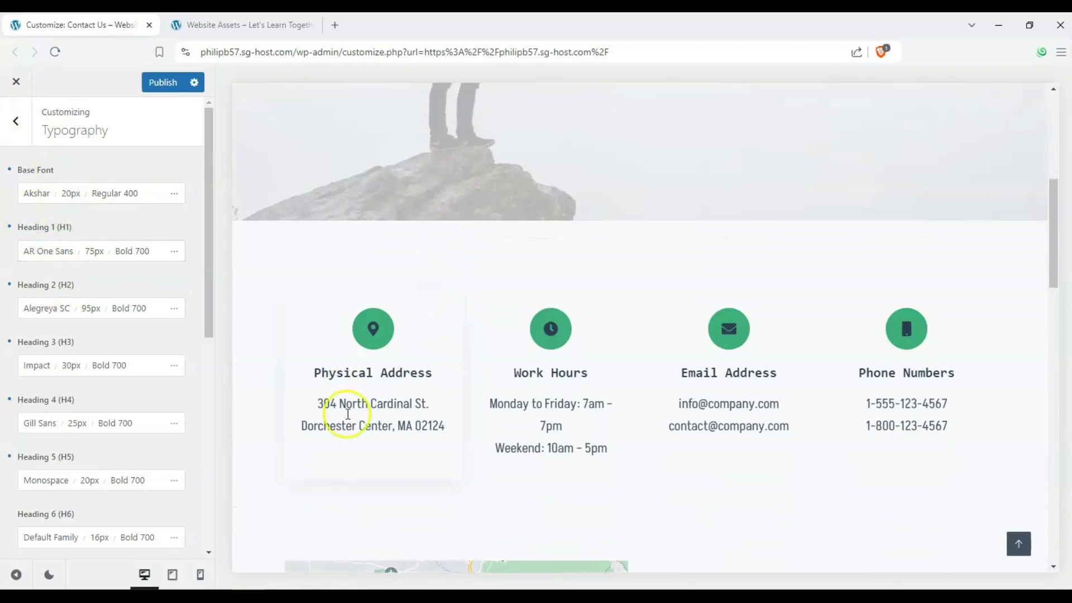
{"action": "scroll", "coordinate": [724, 289], "scroll_direction": "down", "scroll_amount": 6}
{"action": "scroll", "coordinate": [682, 220], "scroll_direction": "up", "scroll_amount": 13}
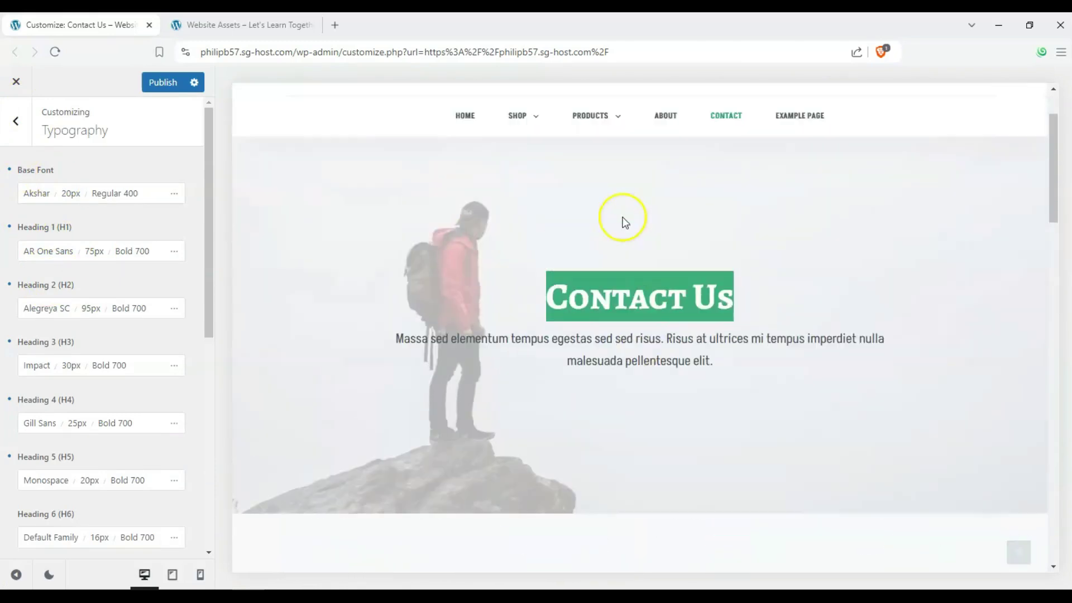
{"action": "scroll", "coordinate": [642, 218], "scroll_direction": "up", "scroll_amount": 2}
Step: Preview the About page and scroll through it to review the new typography
{"action": "left_click", "coordinate": [679, 204]}
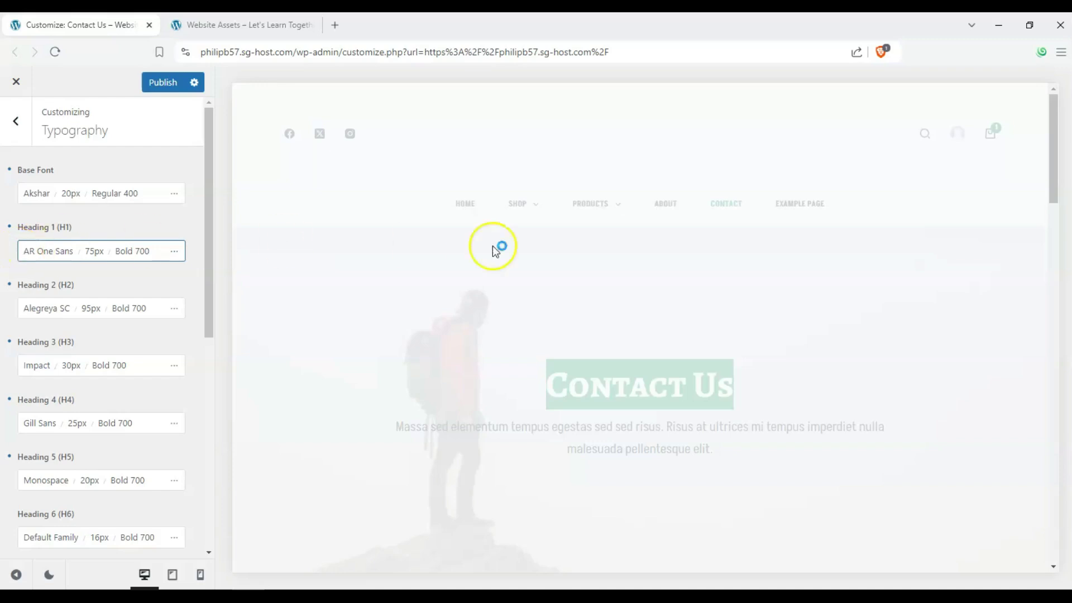
{"action": "scroll", "coordinate": [393, 261], "scroll_direction": "down", "scroll_amount": 5}
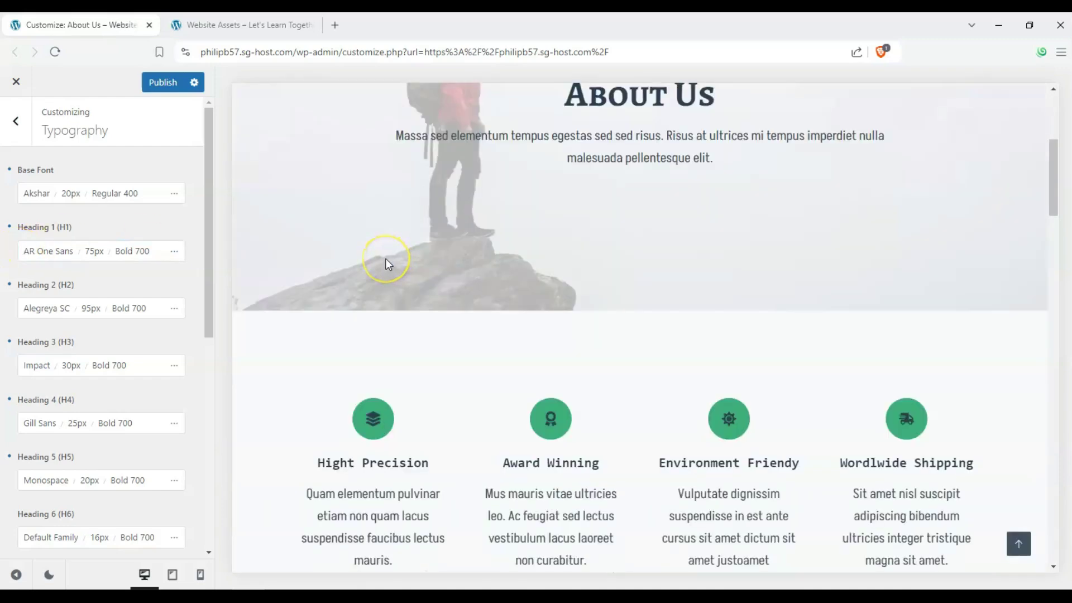
{"action": "scroll", "coordinate": [386, 259], "scroll_direction": "down", "scroll_amount": 12}
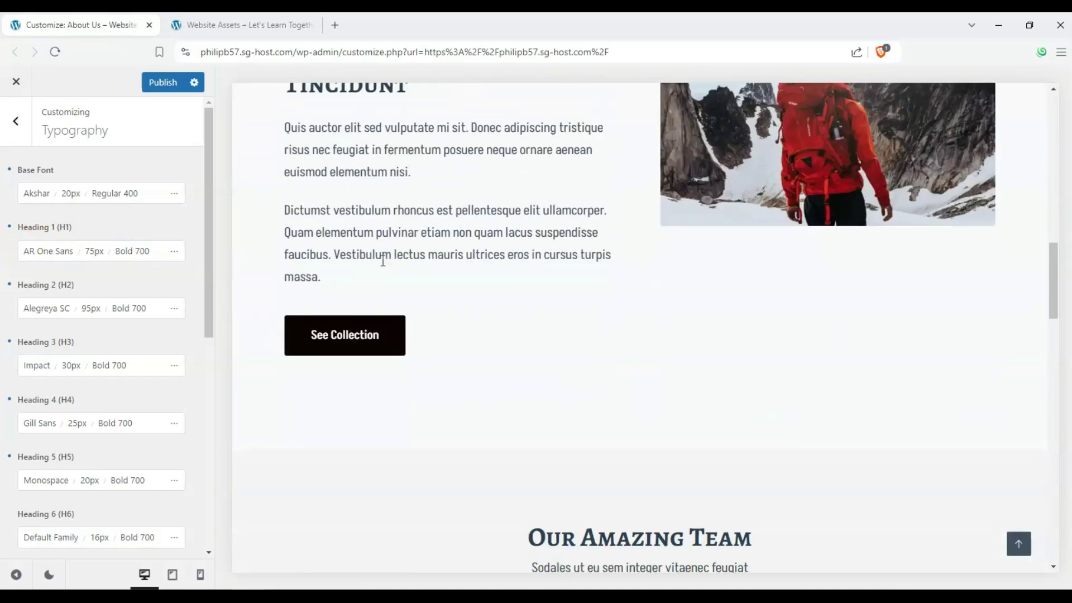
{"action": "scroll", "coordinate": [382, 261], "scroll_direction": "down", "scroll_amount": 4}
{"action": "scroll", "coordinate": [378, 264], "scroll_direction": "up", "scroll_amount": 17}
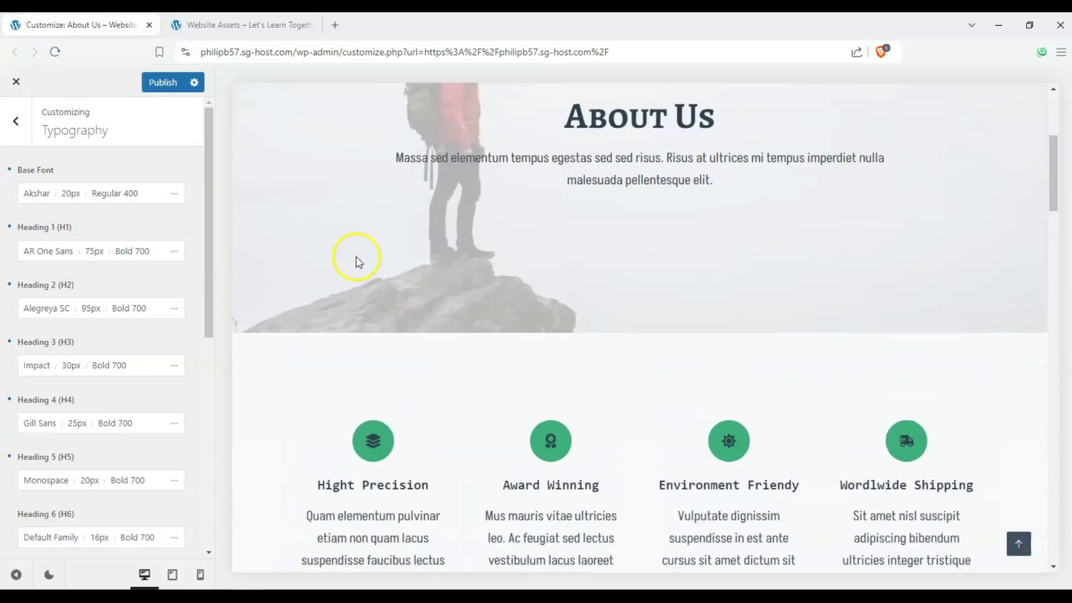
{"action": "scroll", "coordinate": [557, 303], "scroll_direction": "down", "scroll_amount": 3}
{"action": "scroll", "coordinate": [446, 251], "scroll_direction": "down", "scroll_amount": 8}
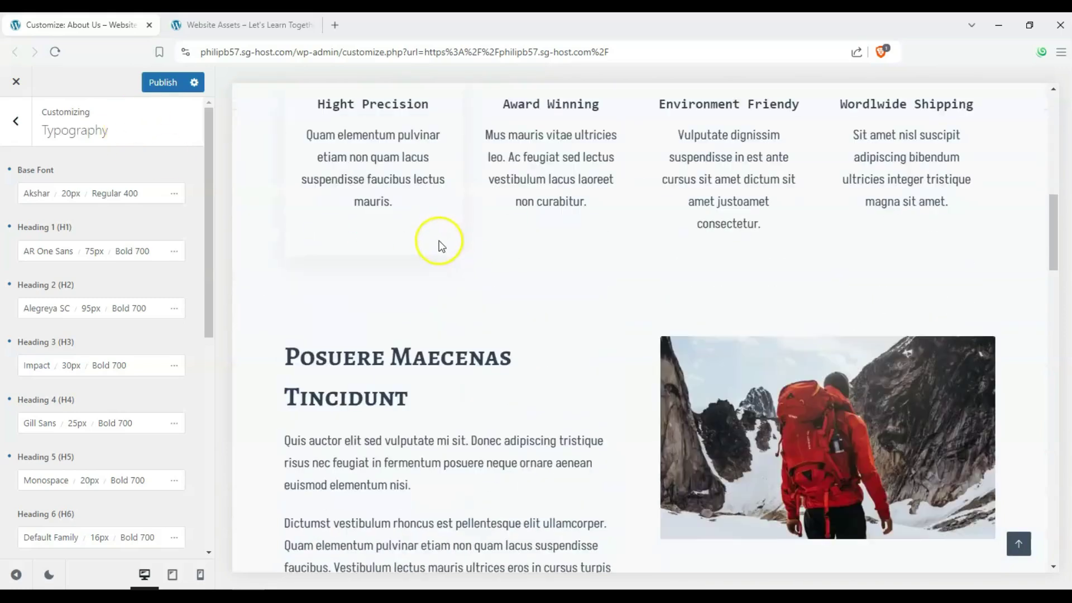
{"action": "scroll", "coordinate": [433, 250], "scroll_direction": "up", "scroll_amount": 3}
{"action": "scroll", "coordinate": [430, 250], "scroll_direction": "down", "scroll_amount": 18}
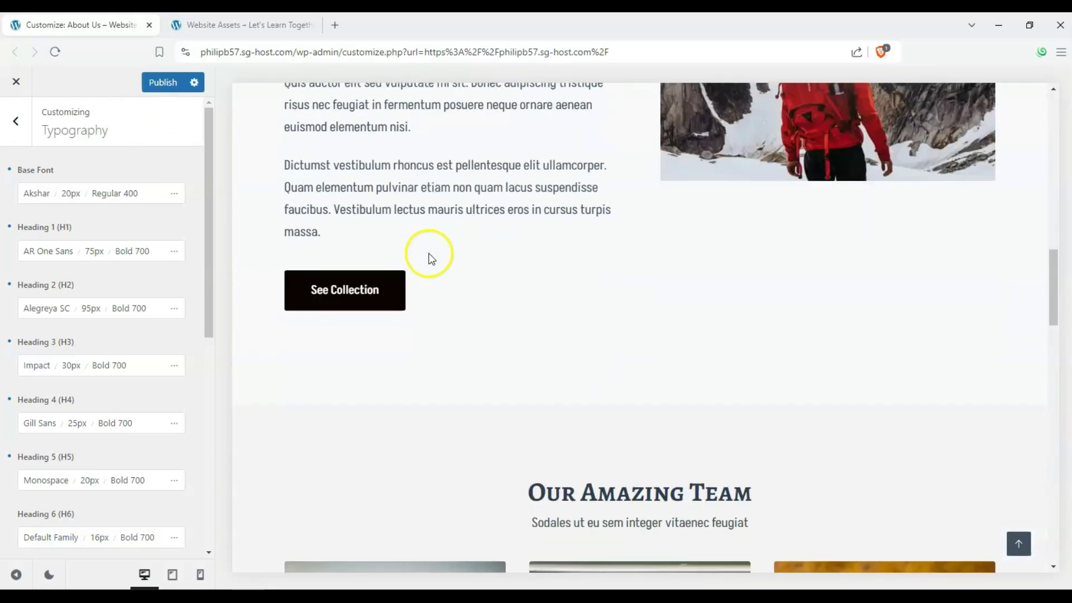
{"action": "scroll", "coordinate": [45, 383], "scroll_direction": "down", "scroll_amount": 5}
{"action": "scroll", "coordinate": [38, 395], "scroll_direction": "up", "scroll_amount": 5}
{"action": "scroll", "coordinate": [346, 341], "scroll_direction": "down", "scroll_amount": 8}
{"action": "scroll", "coordinate": [332, 311], "scroll_direction": "up", "scroll_amount": 10}
{"action": "scroll", "coordinate": [352, 283], "scroll_direction": "up", "scroll_amount": 1}
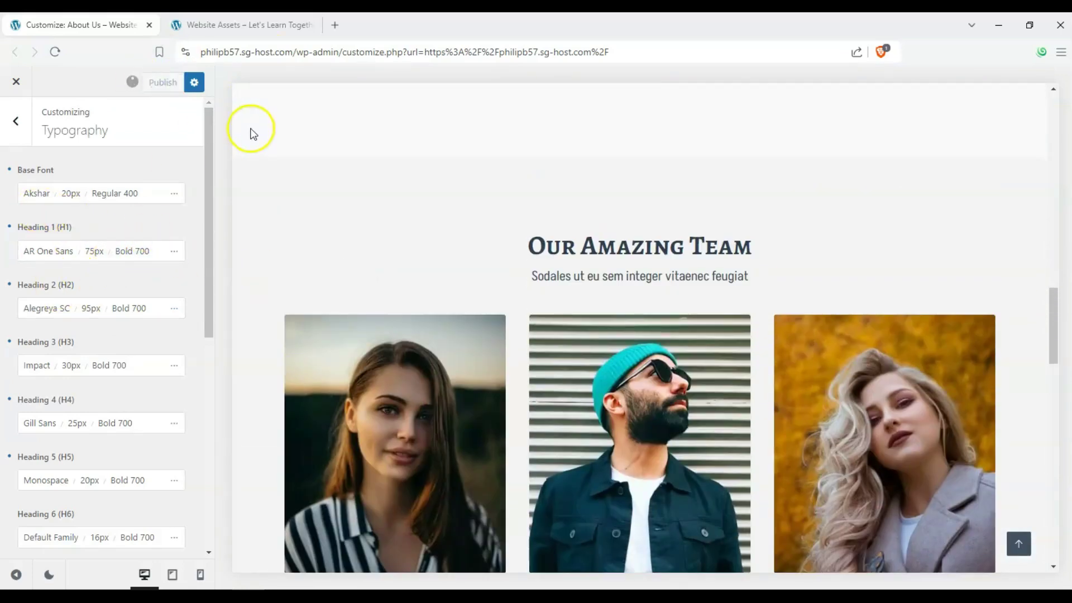
{"action": "scroll", "coordinate": [363, 251], "scroll_direction": "up", "scroll_amount": 9}
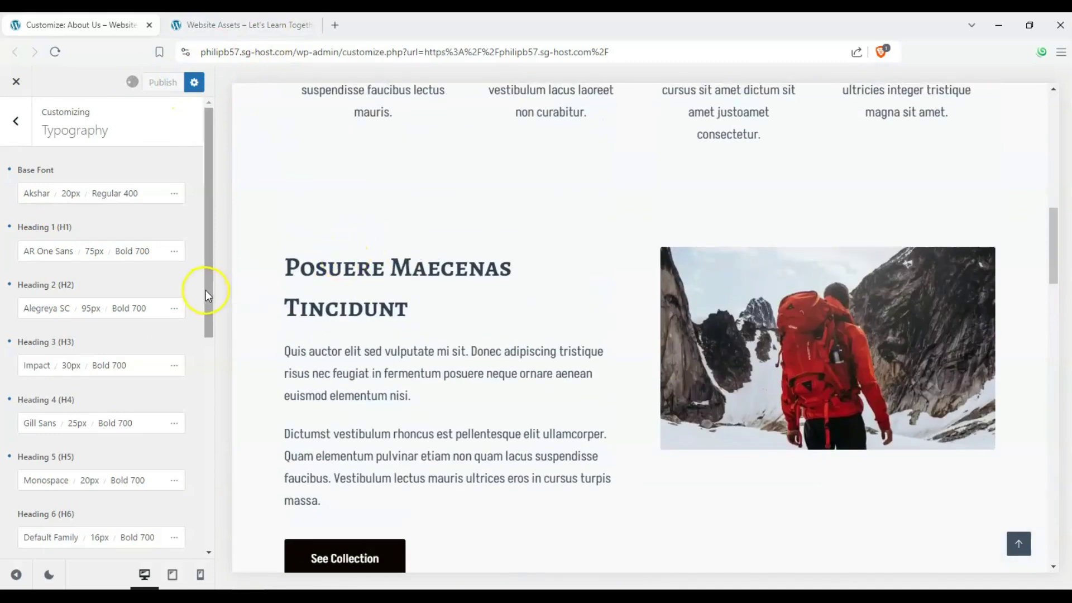
Step: Reload the live homepage in the other tab and scroll through its published fonts
{"action": "key", "text": "ctrl+Tab"}
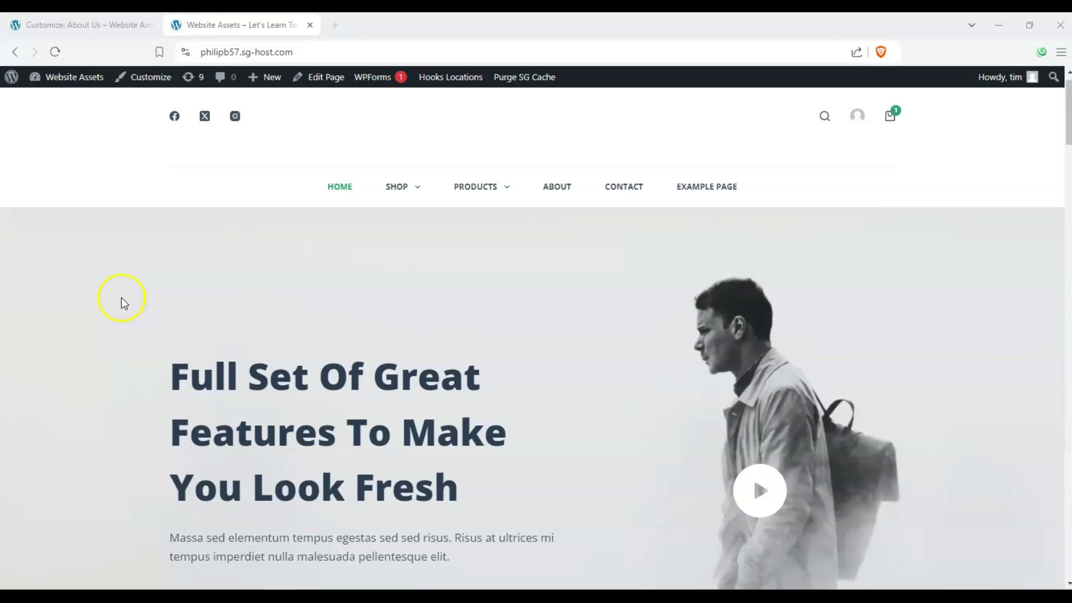
{"action": "left_click", "coordinate": [54, 51]}
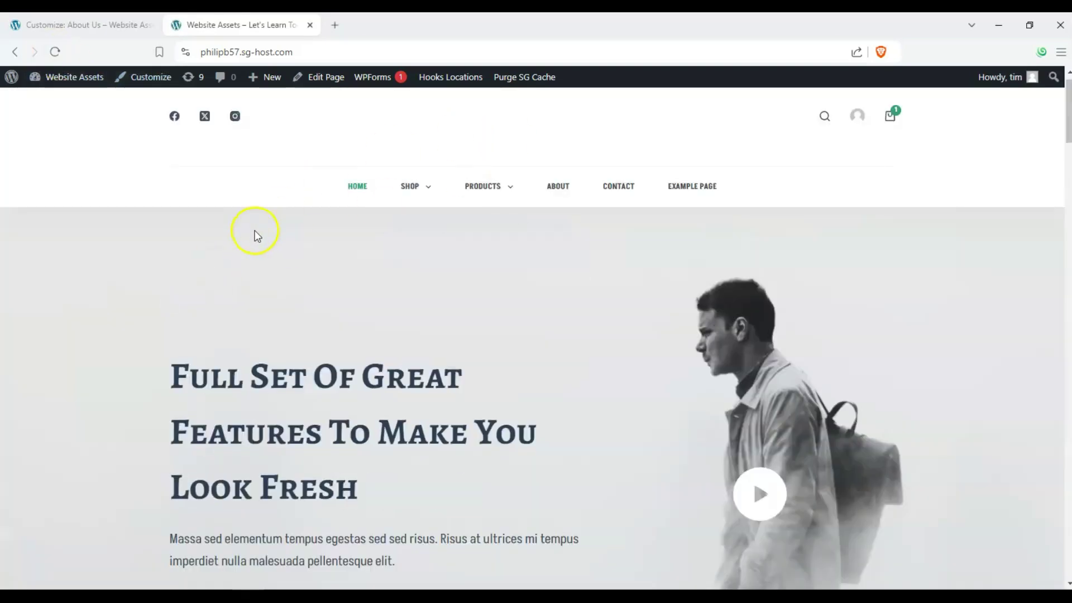
{"action": "scroll", "coordinate": [255, 234], "scroll_direction": "down", "scroll_amount": 15}
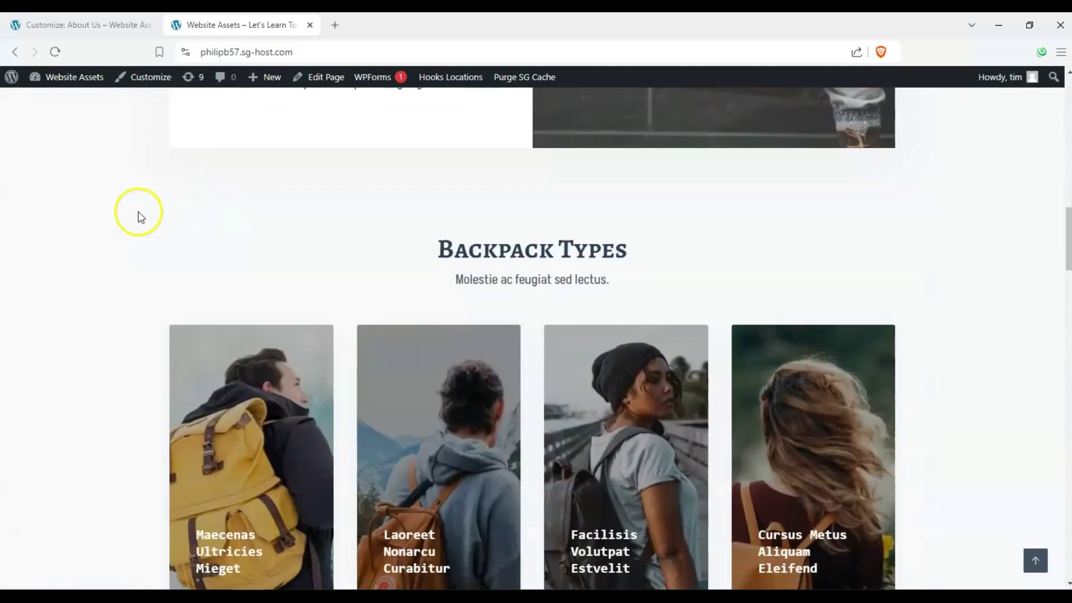
{"action": "scroll", "coordinate": [135, 218], "scroll_direction": "down", "scroll_amount": 14}
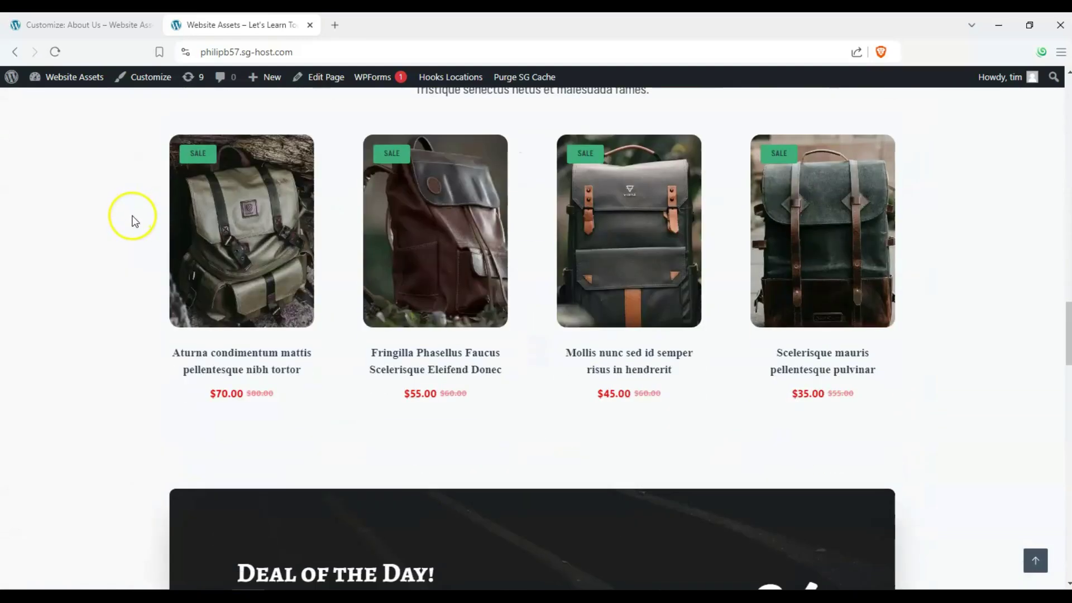
{"action": "scroll", "coordinate": [131, 222], "scroll_direction": "down", "scroll_amount": 4}
{"action": "middle_click", "coordinate": [110, 433]}
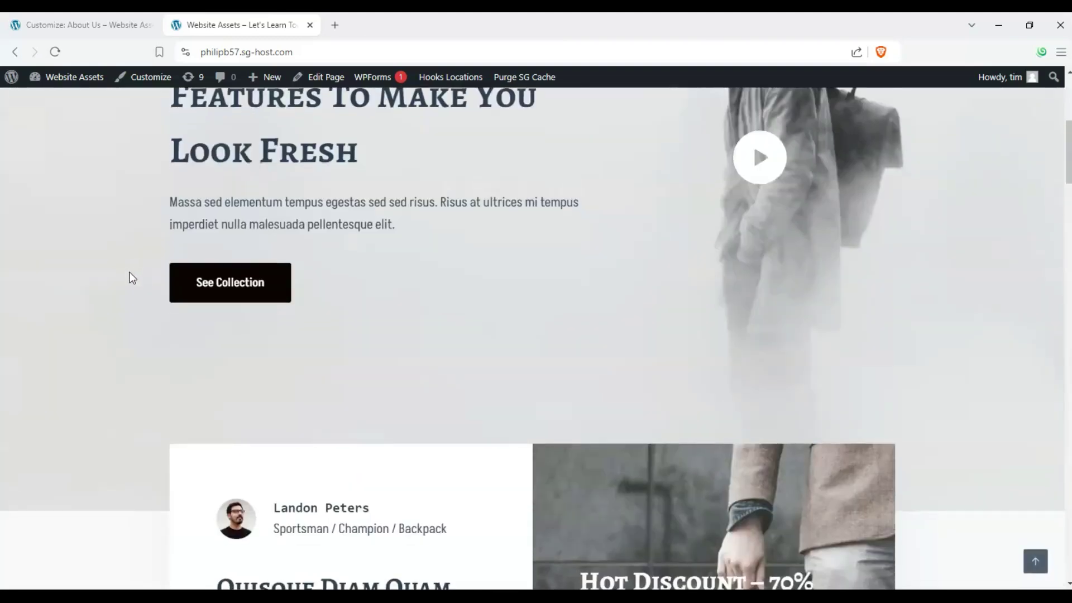
{"action": "middle_click", "coordinate": [132, 276]}
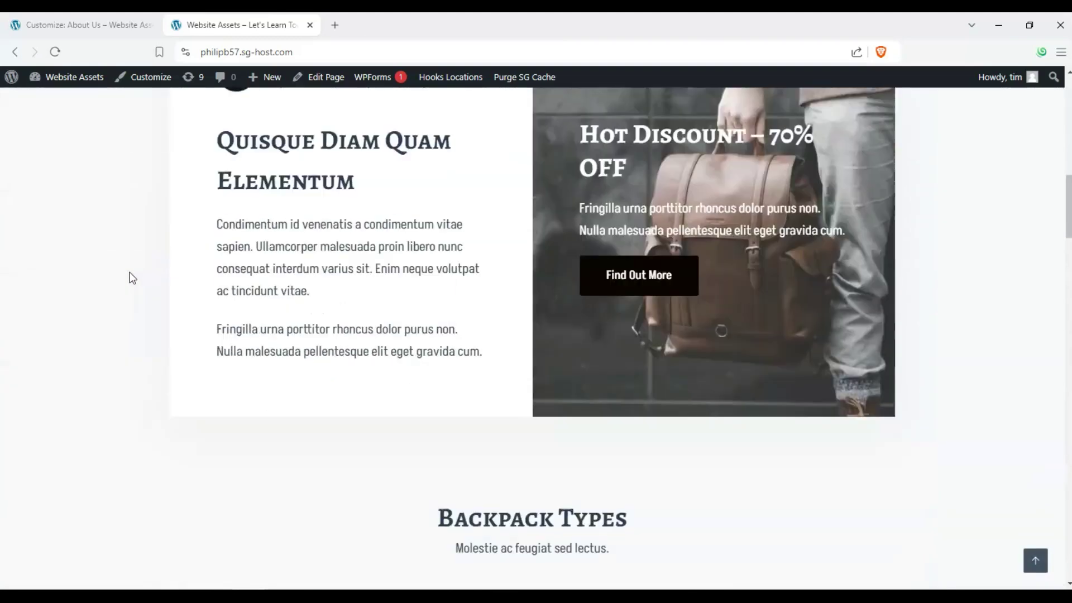
{"action": "scroll", "coordinate": [128, 277], "scroll_direction": "down", "scroll_amount": 15}
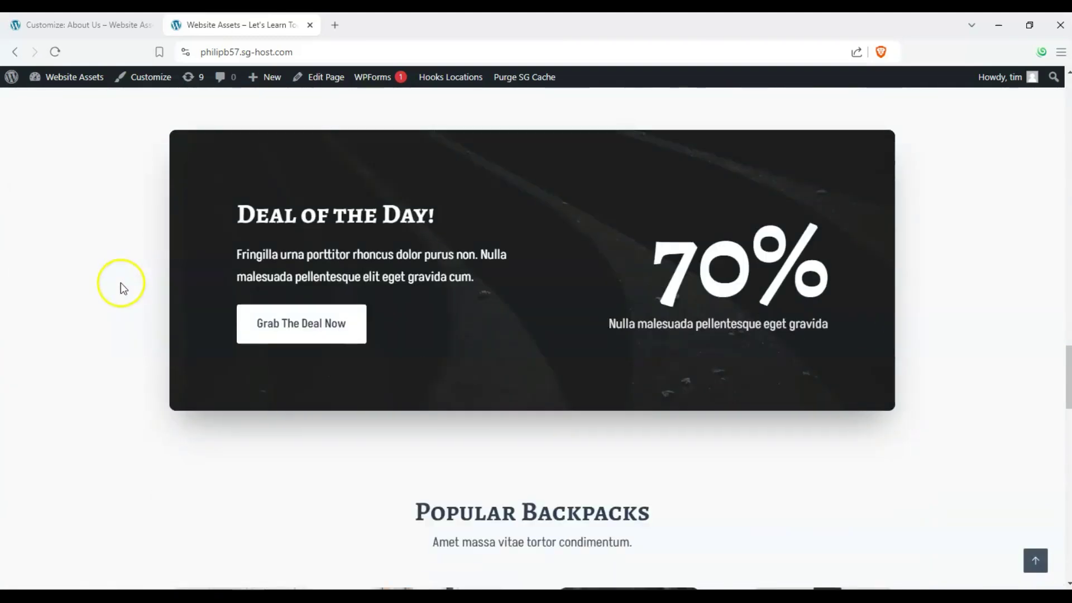
{"action": "scroll", "coordinate": [121, 282], "scroll_direction": "down", "scroll_amount": 8}
{"action": "middle_click", "coordinate": [130, 347]}
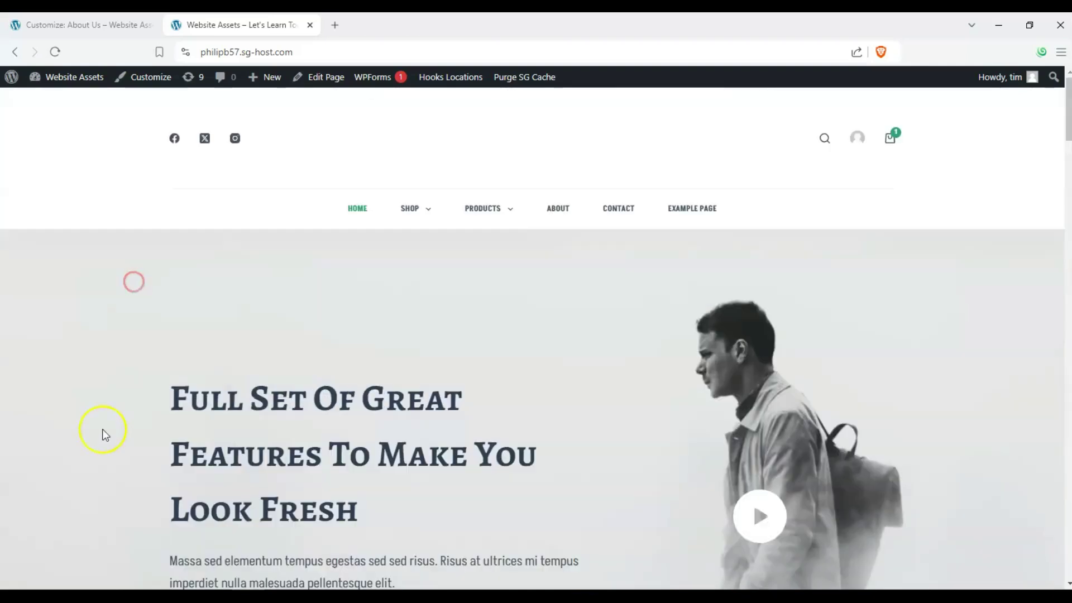
{"action": "left_click", "coordinate": [140, 291]}
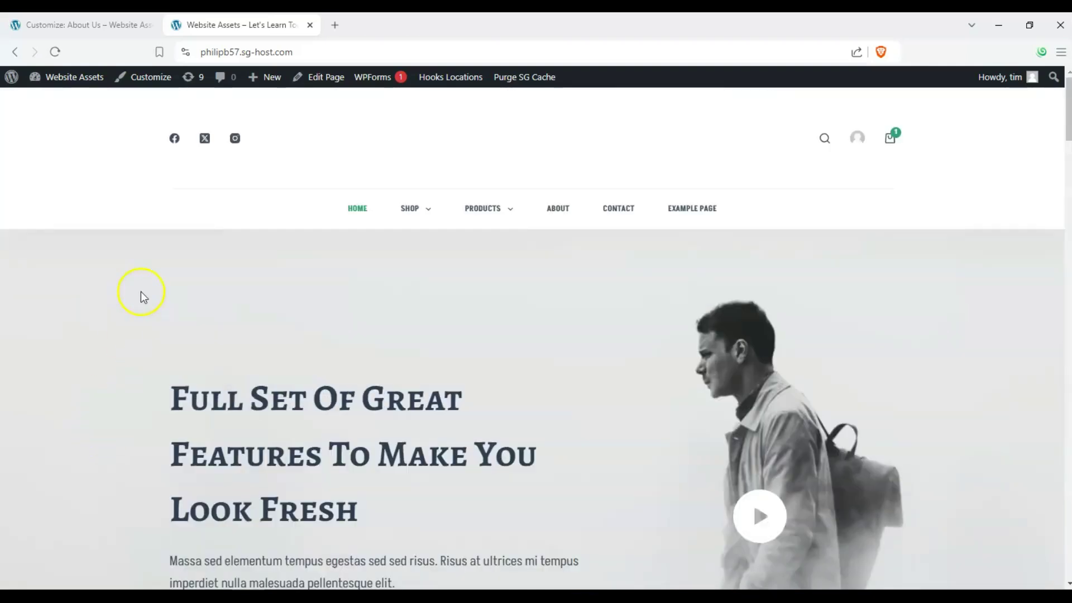